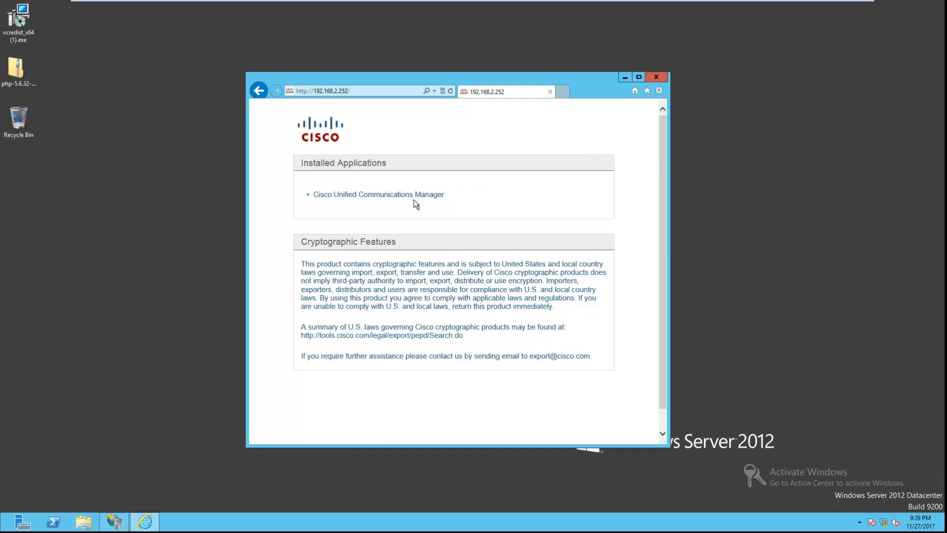
# Step: Open the Cisco Unified Communications Manager admin site, proceeding past the certificate warning
pyautogui.click(413, 198)
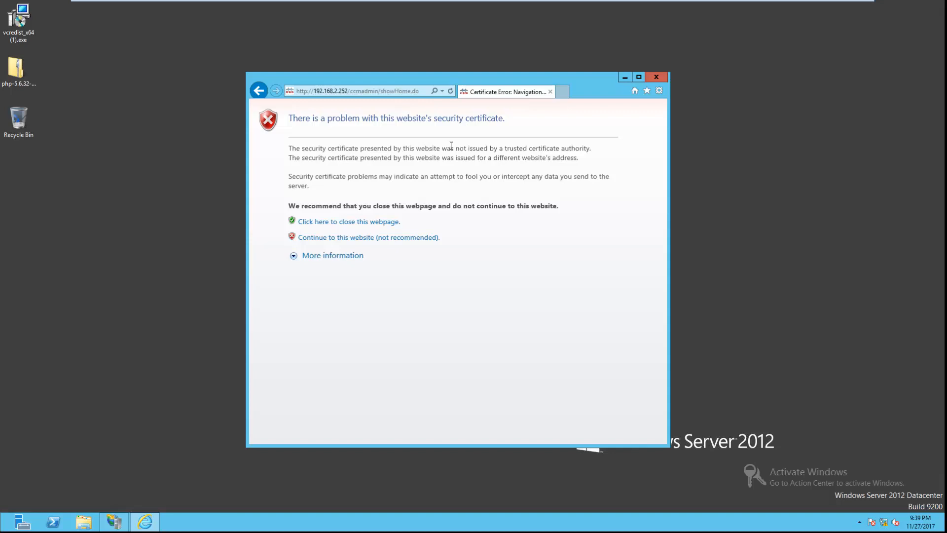
pyautogui.click(422, 238)
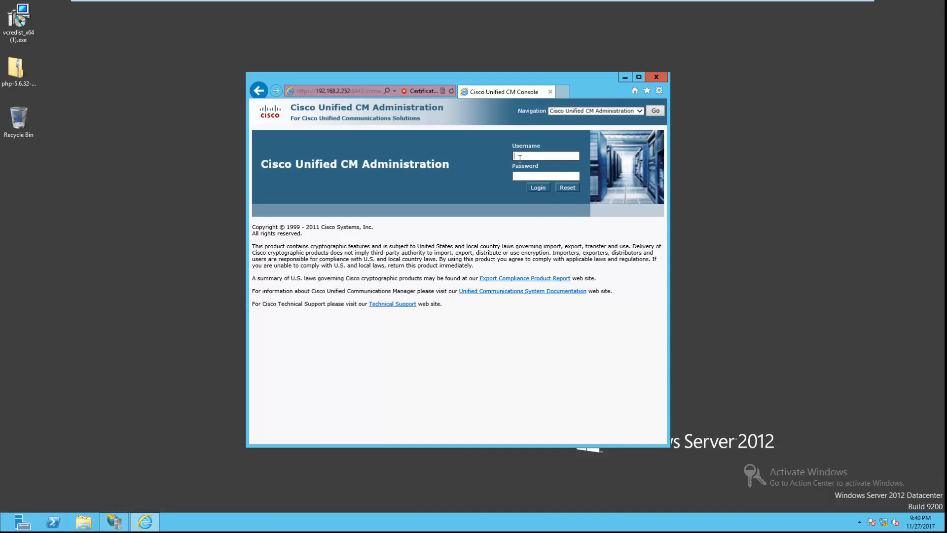
# Step: Log in to CUCM Administration as administrator with the account password
pyautogui.write('administrator')
pyautogui.press('Tab')
pyautogui.write('********')
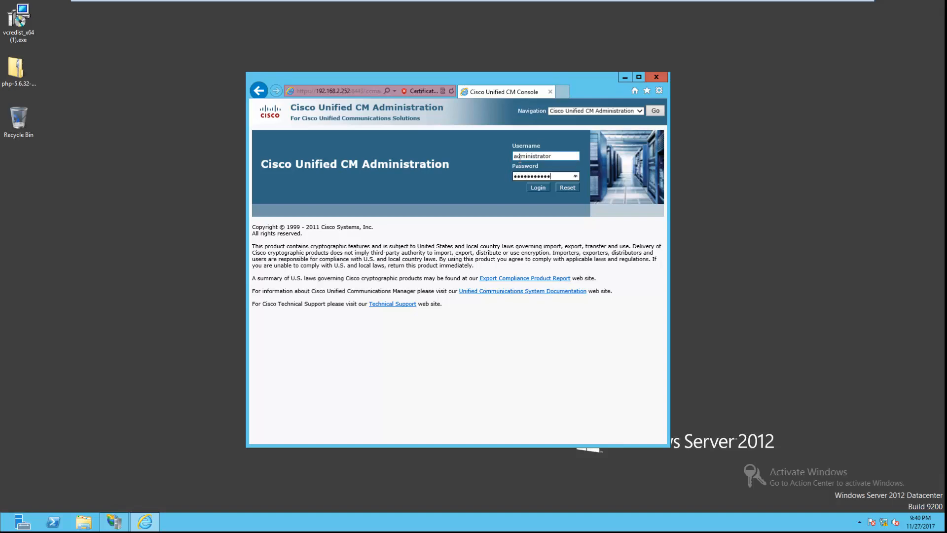
pyautogui.press('Return')
# Step: Download the Cisco AXL Toolkit zip from Application > Plugins and open its Downloads folder
pyautogui.moveTo(489, 134)
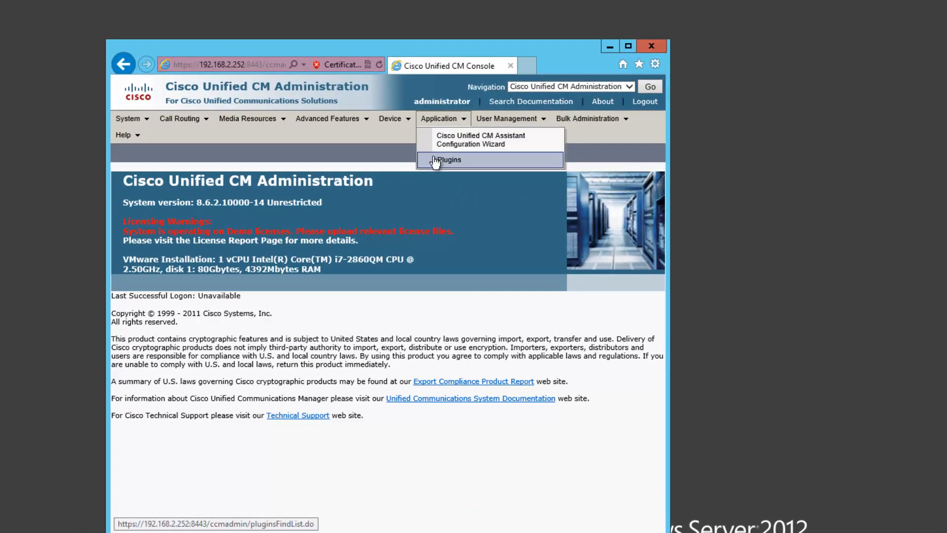
pyautogui.click(436, 160)
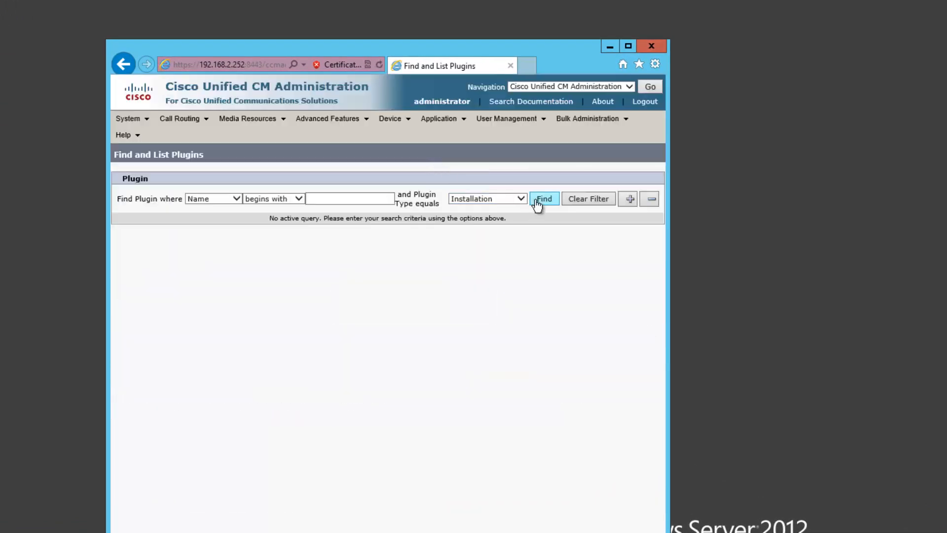
pyautogui.click(544, 199)
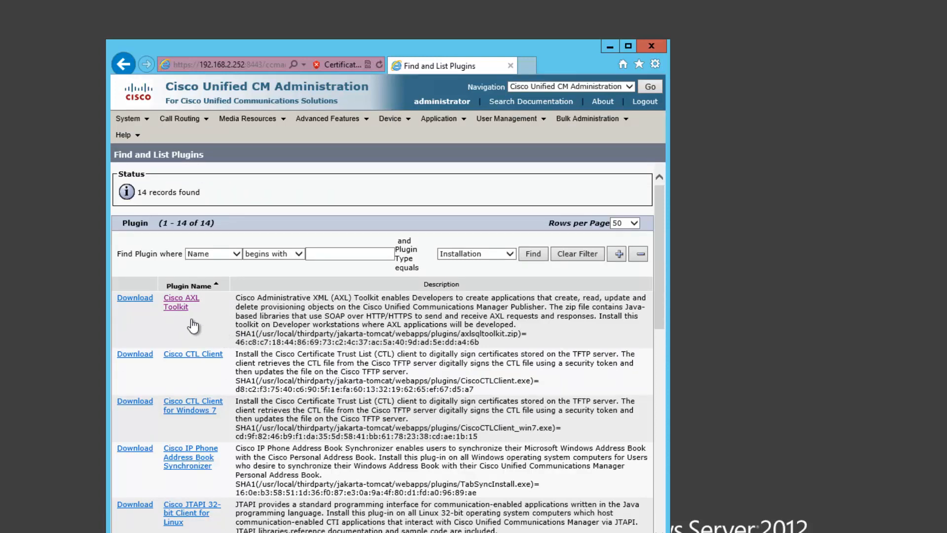
pyautogui.click(134, 300)
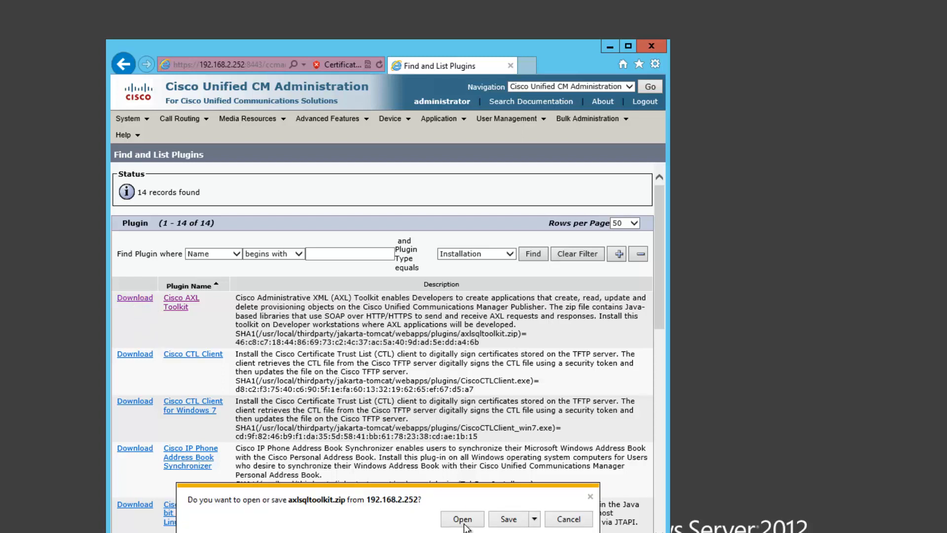
pyautogui.click(506, 523)
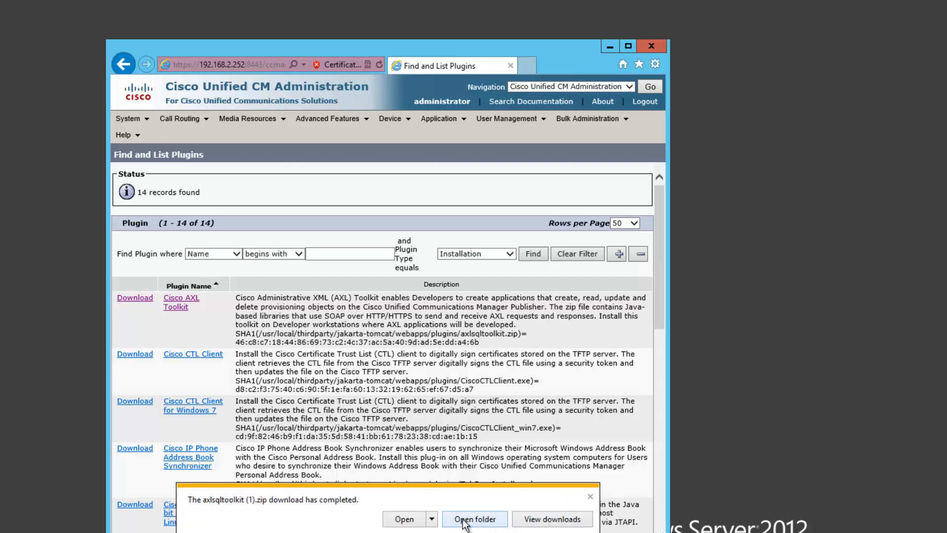
pyautogui.click(464, 522)
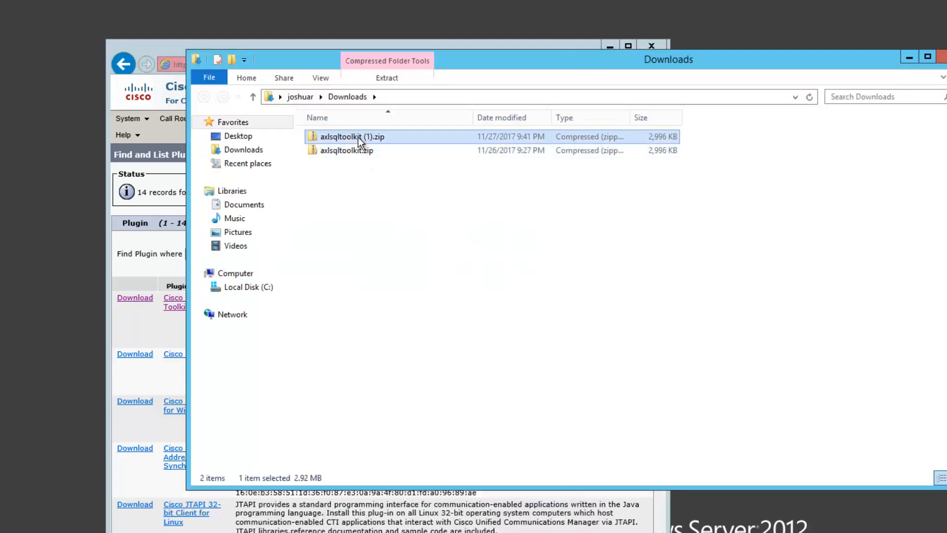
# Step: Open schema\current inside the toolkit zip and select AXLAPI.wsdl and AXLSoap.xsd
pyautogui.doubleClick(358, 137)
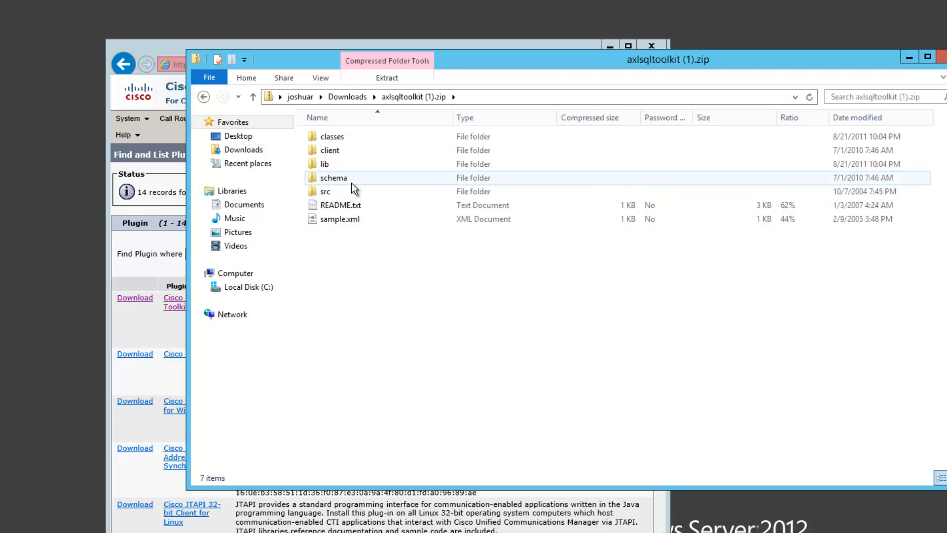
pyautogui.click(347, 168)
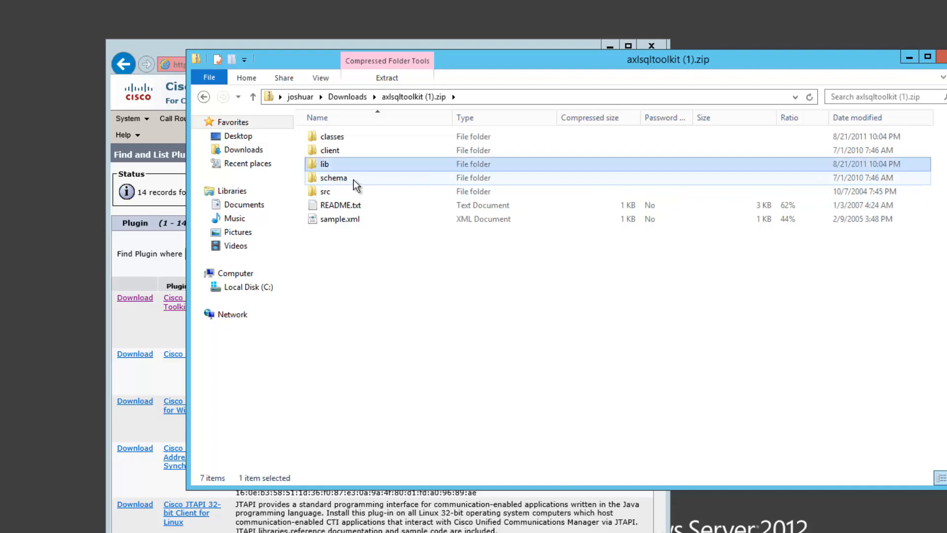
pyautogui.doubleClick(353, 179)
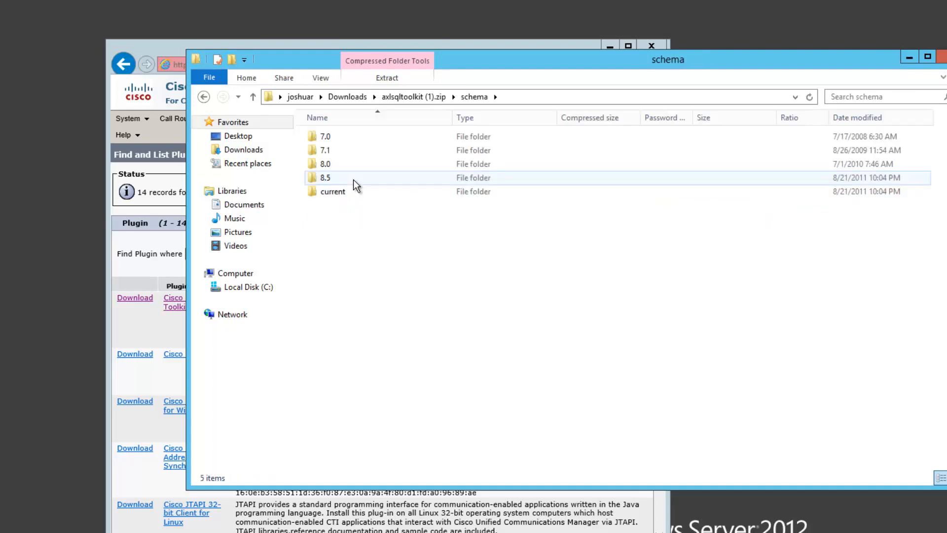
pyautogui.doubleClick(348, 192)
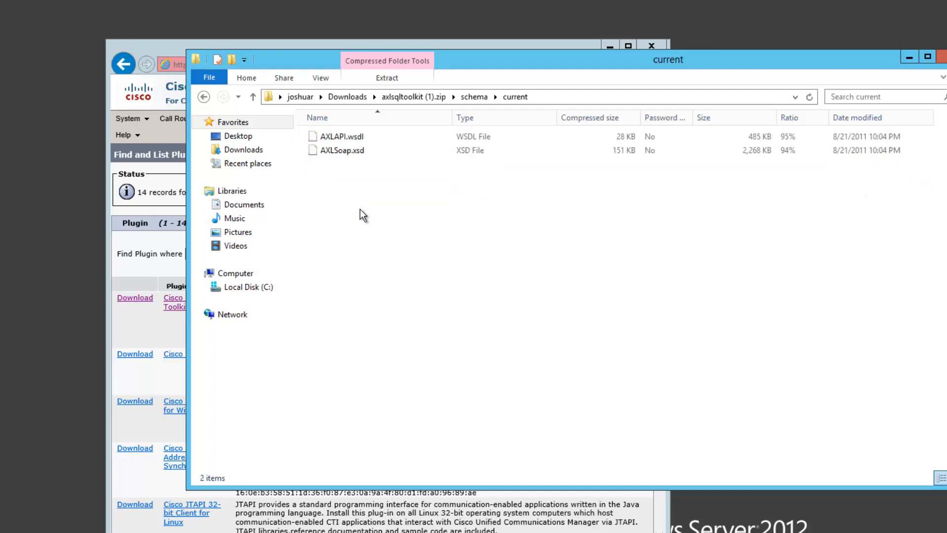
pyautogui.moveTo(361, 209); pyautogui.dragTo(343, 135)
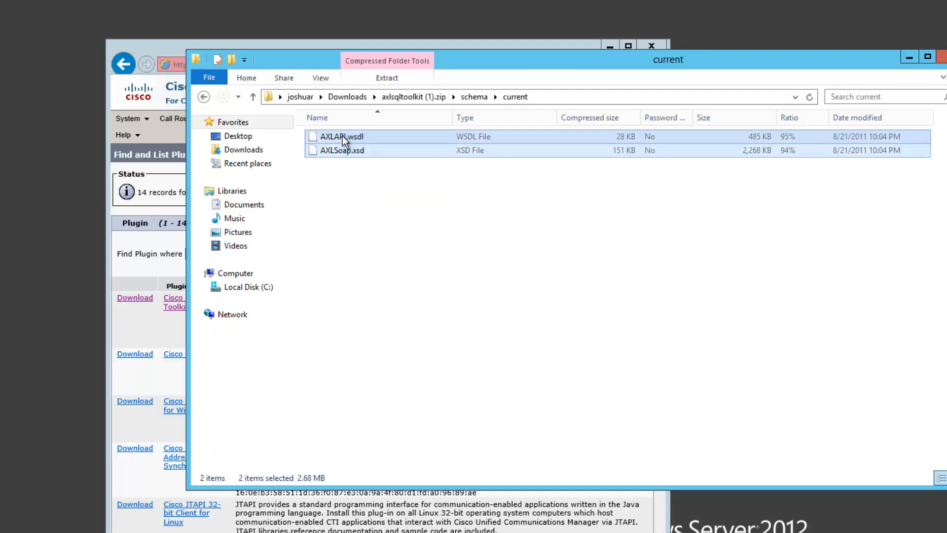
# Step: Paste both schema files into C:\inetpub\wwwroot, granting administrator permission
pyautogui.click(257, 287)
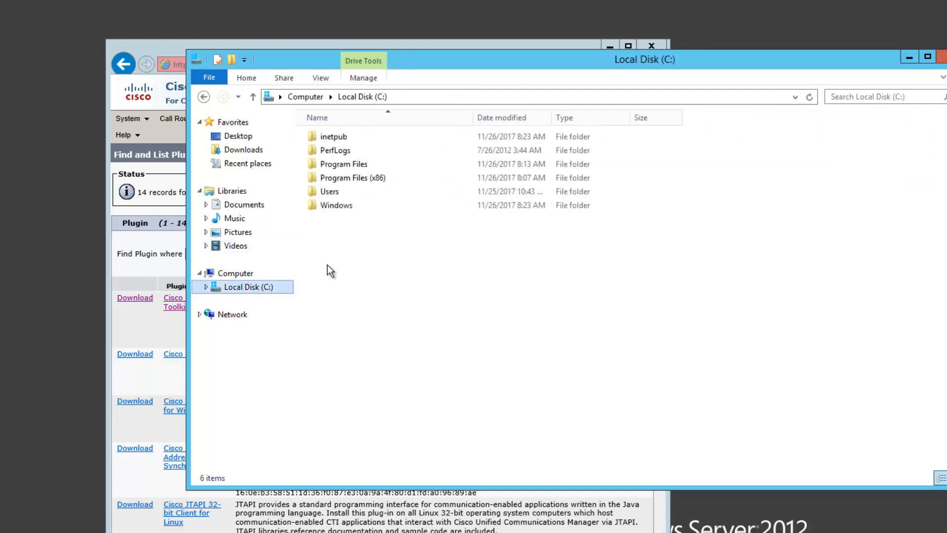
pyautogui.doubleClick(324, 140)
pyautogui.doubleClick(331, 191)
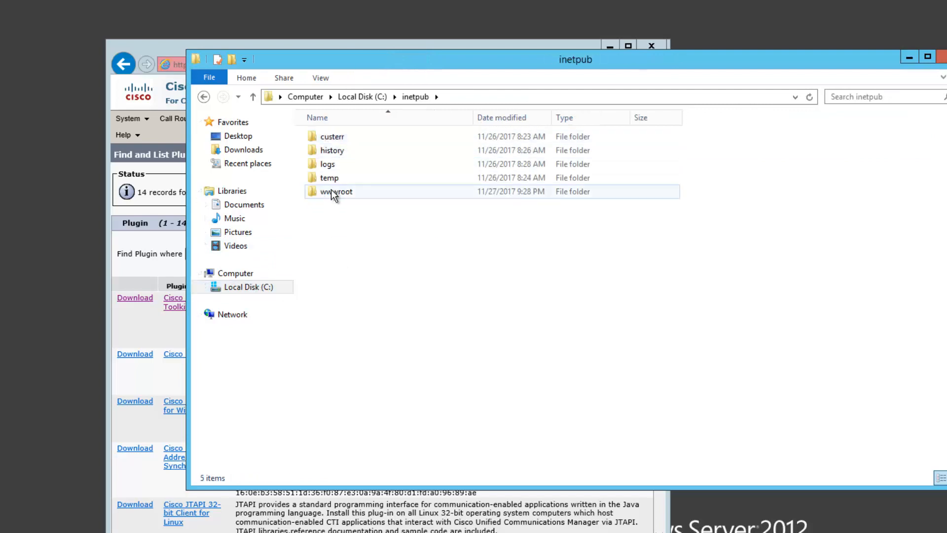
pyautogui.rightClick(348, 247)
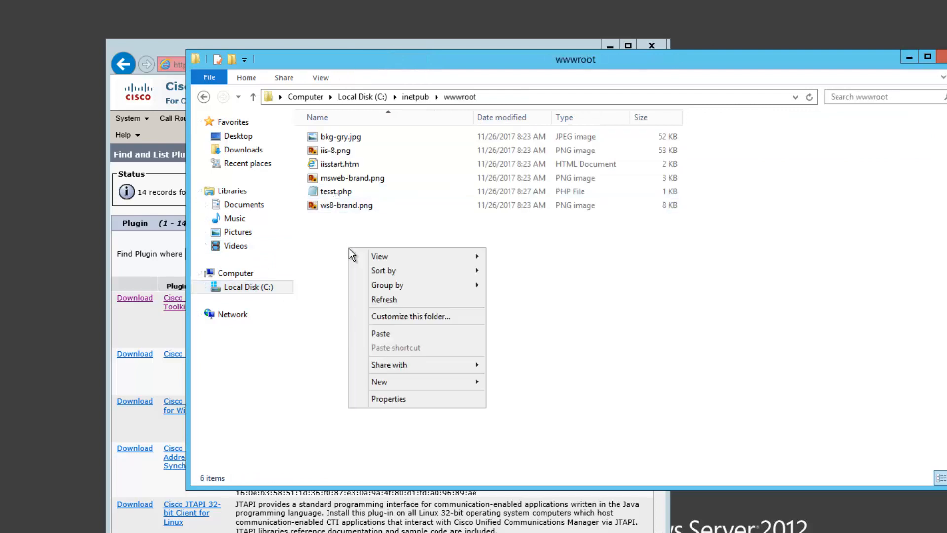
pyautogui.click(386, 331)
pyautogui.click(372, 227)
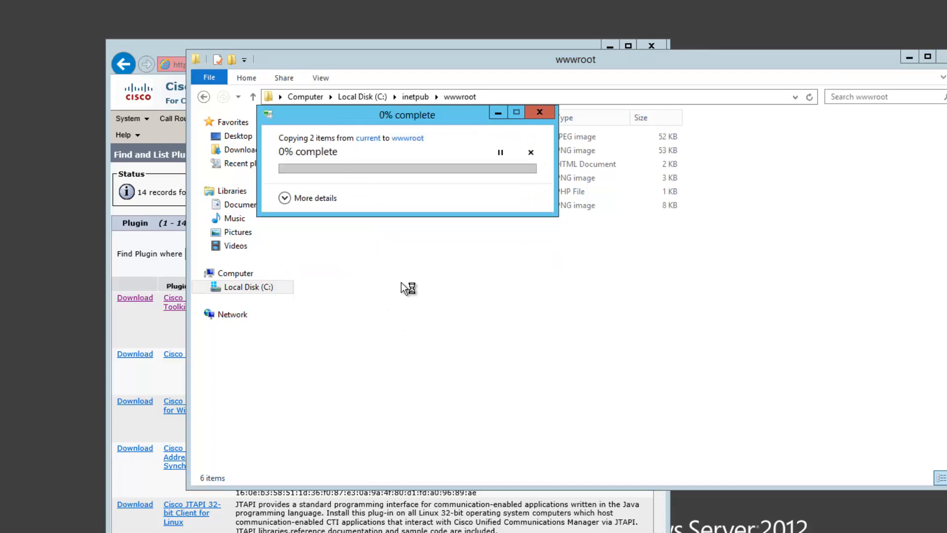
pyautogui.press('Return')
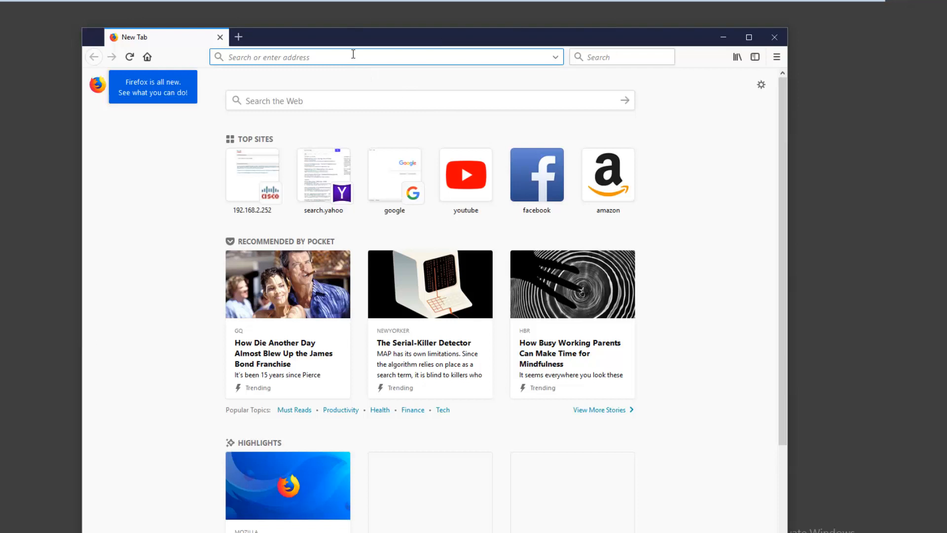
# Step: Browse to 192.168.2.252 and open the CUCM admin login on port 8443
pyautogui.write('192.168.')
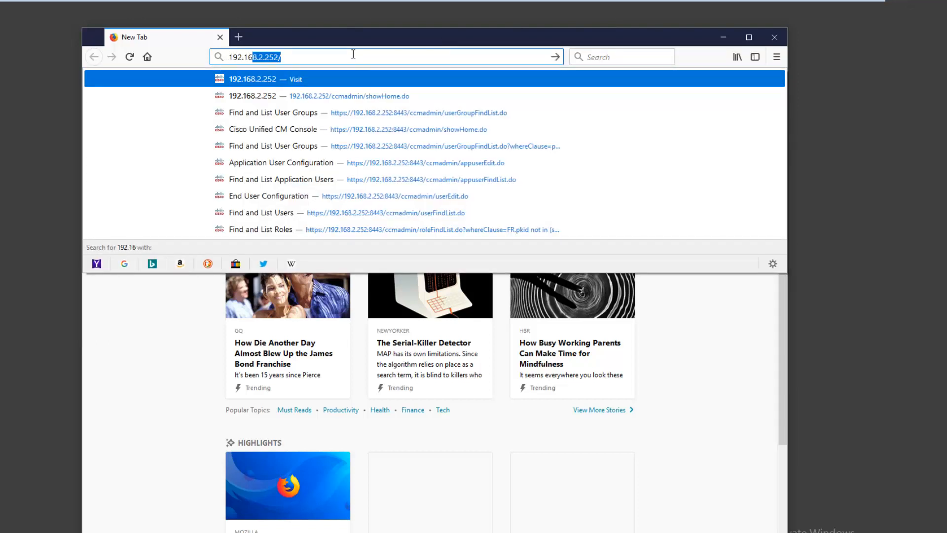
pyautogui.write('.2')
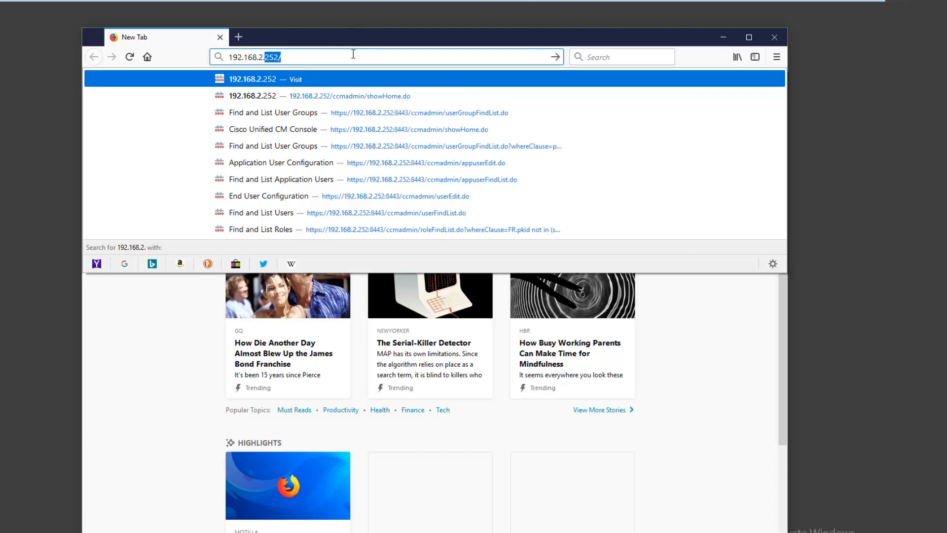
pyautogui.write('.')
pyautogui.press('Return')
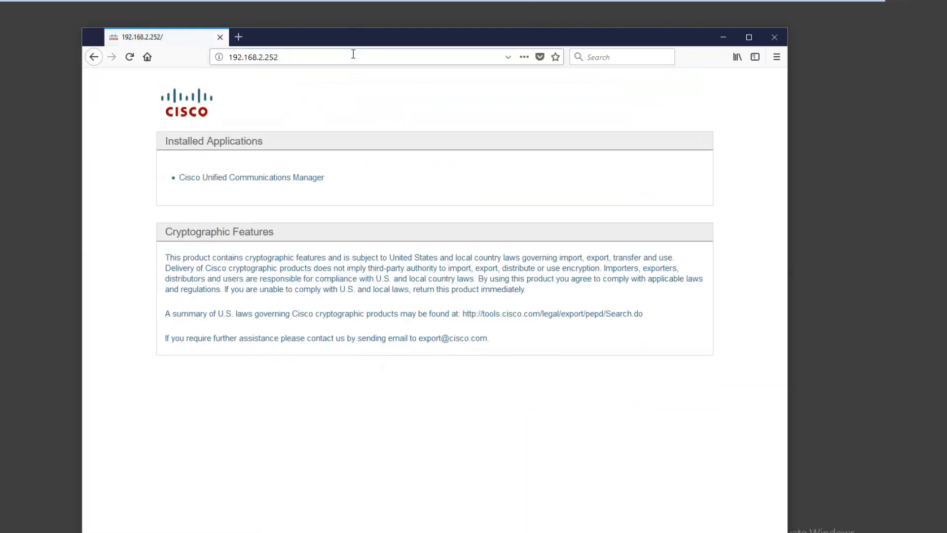
pyautogui.click(279, 178)
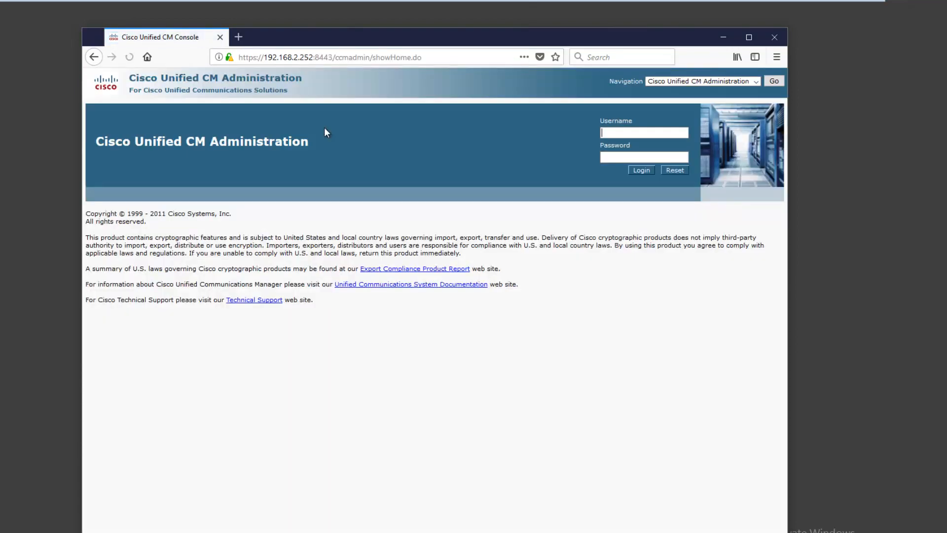
# Step: Open the server certificate's details from the page's security information
pyautogui.click(230, 59)
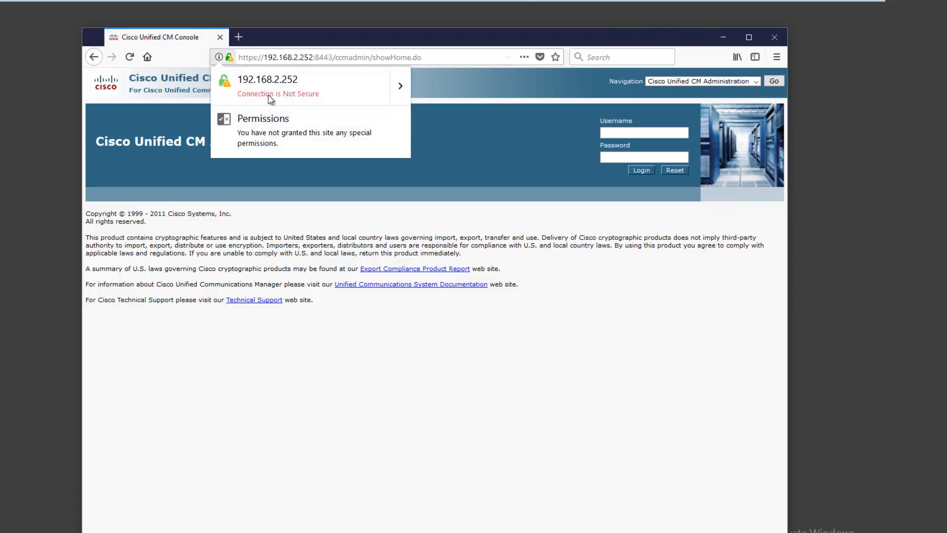
pyautogui.click(401, 96)
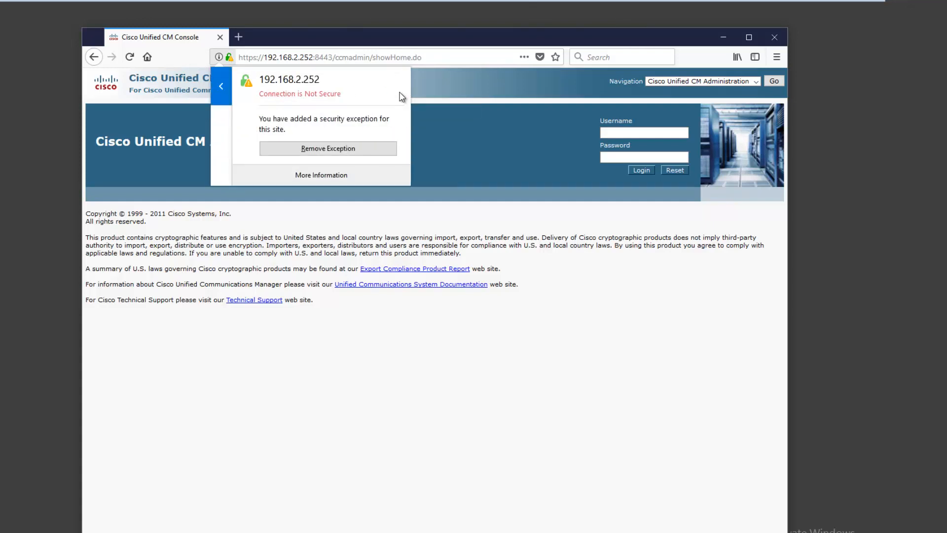
pyautogui.click(320, 175)
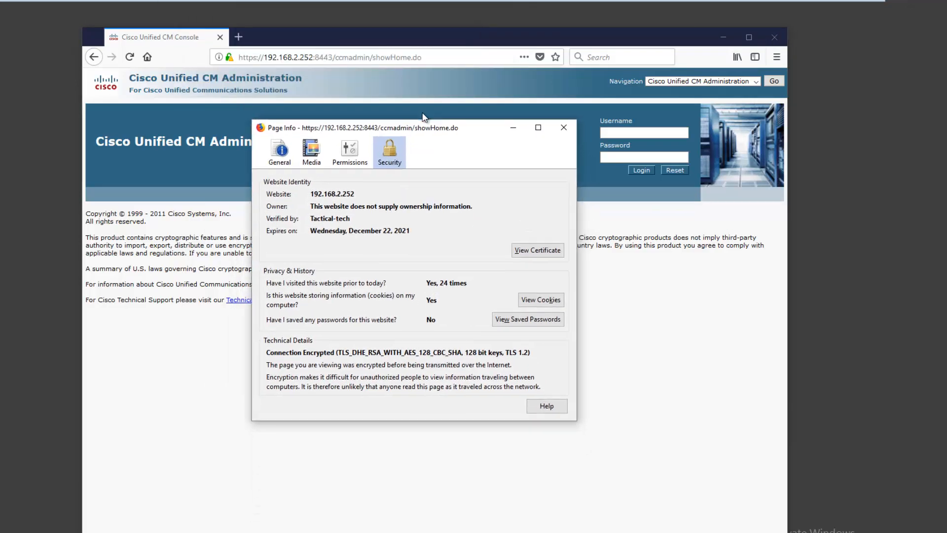
pyautogui.click(524, 228)
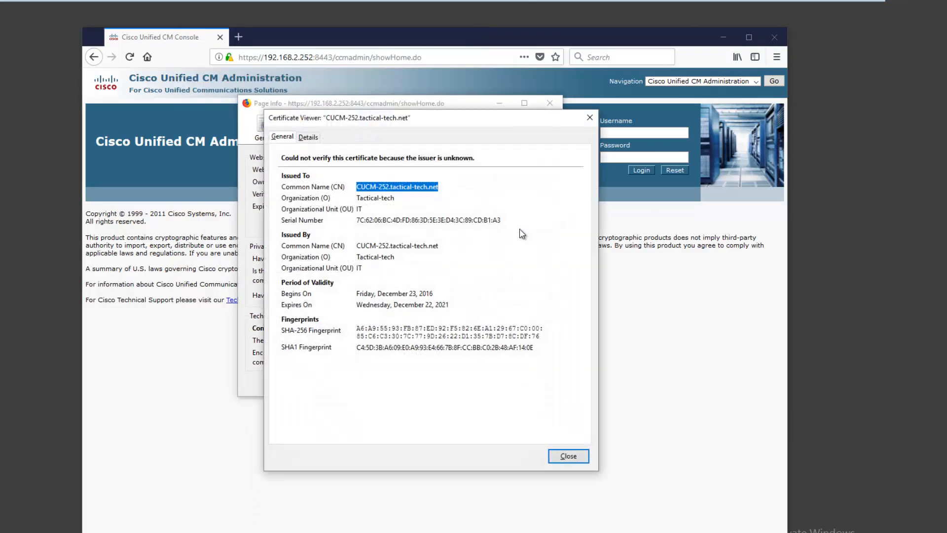
pyautogui.click(308, 138)
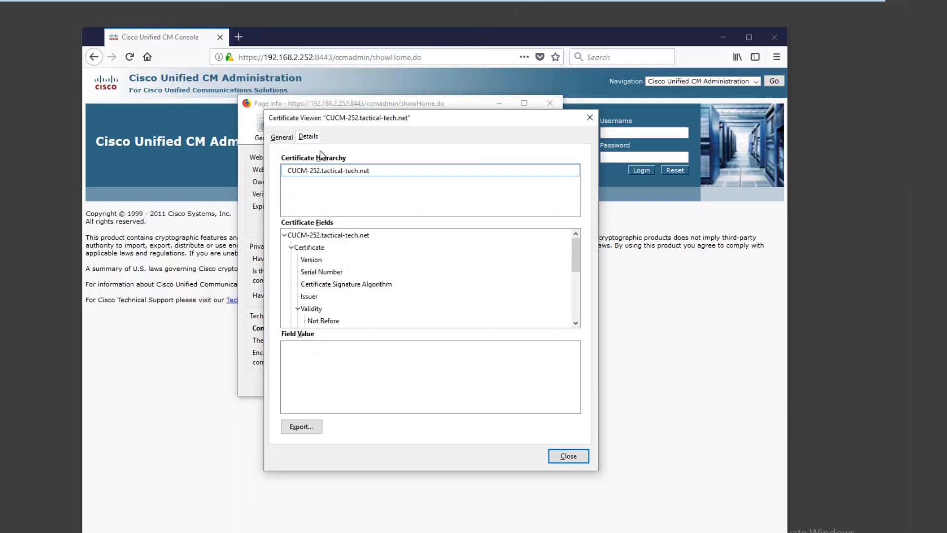
# Step: Copy the existing CUCM-252tactical-technet.crt file from the export dialog, then close all certificate windows
pyautogui.click(293, 431)
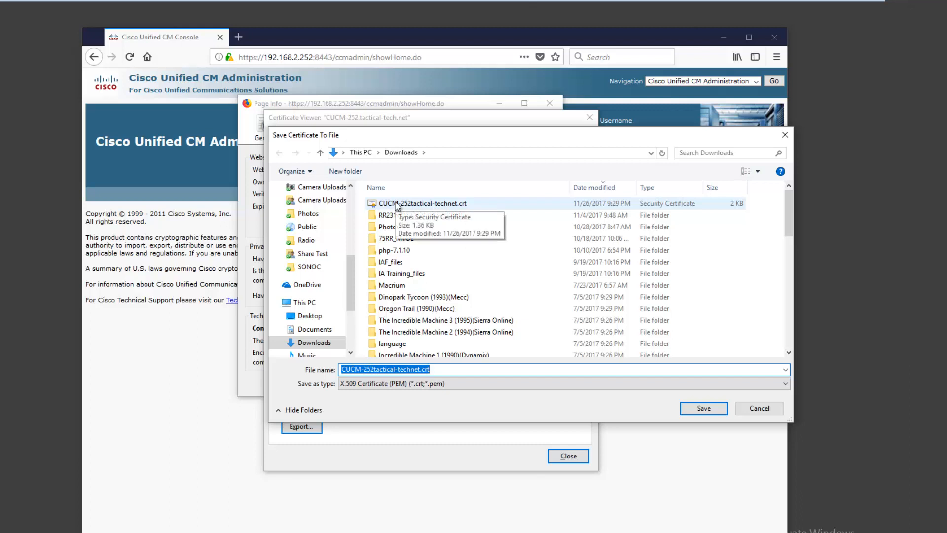
pyautogui.rightClick(397, 205)
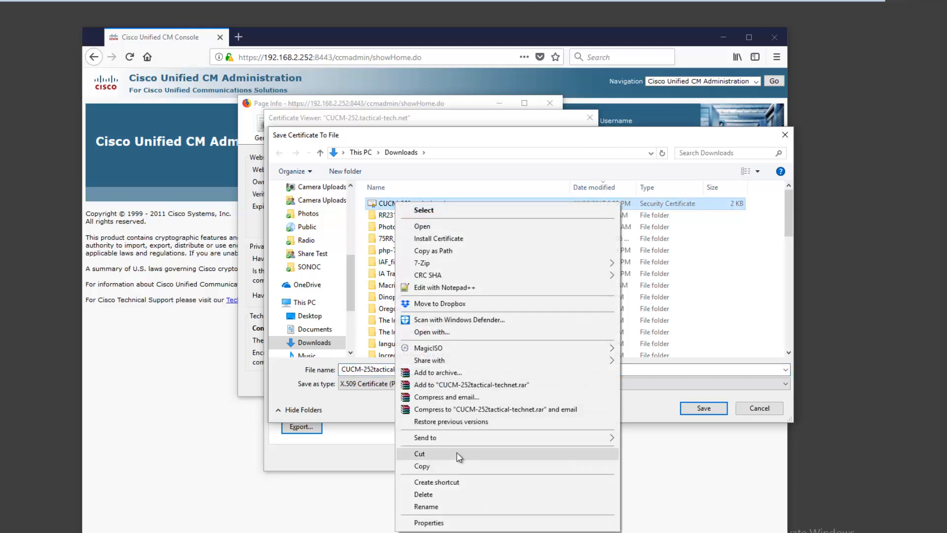
pyautogui.click(450, 466)
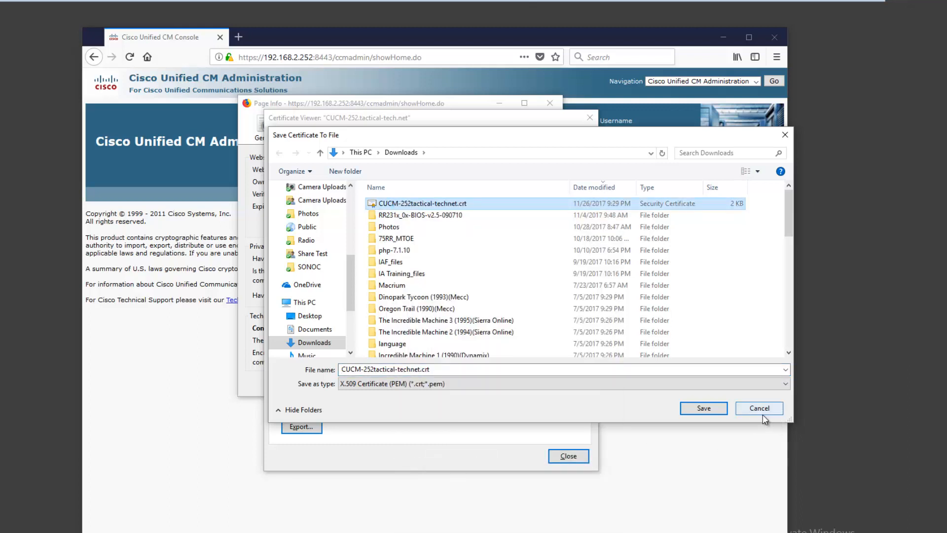
pyautogui.click(762, 412)
pyautogui.click(567, 455)
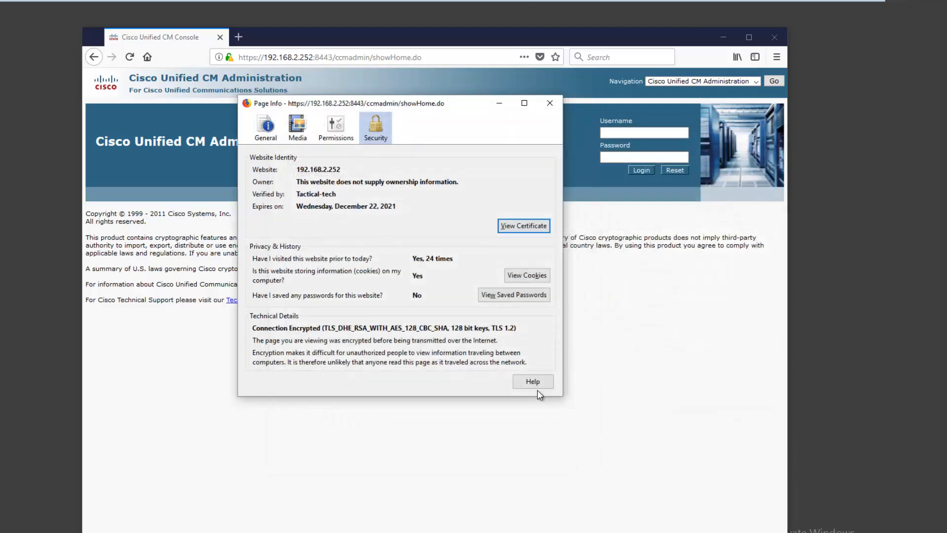
pyautogui.click(550, 104)
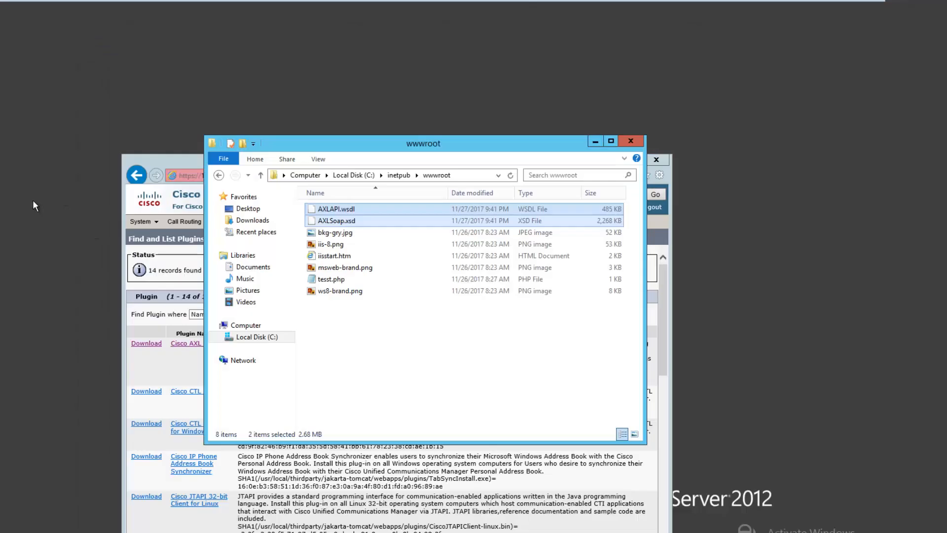
# Step: Paste CUCM-252tactical-technet.crt on the desktop and move it into C:\inetpub\wwwroot
pyautogui.rightClick(32, 200)
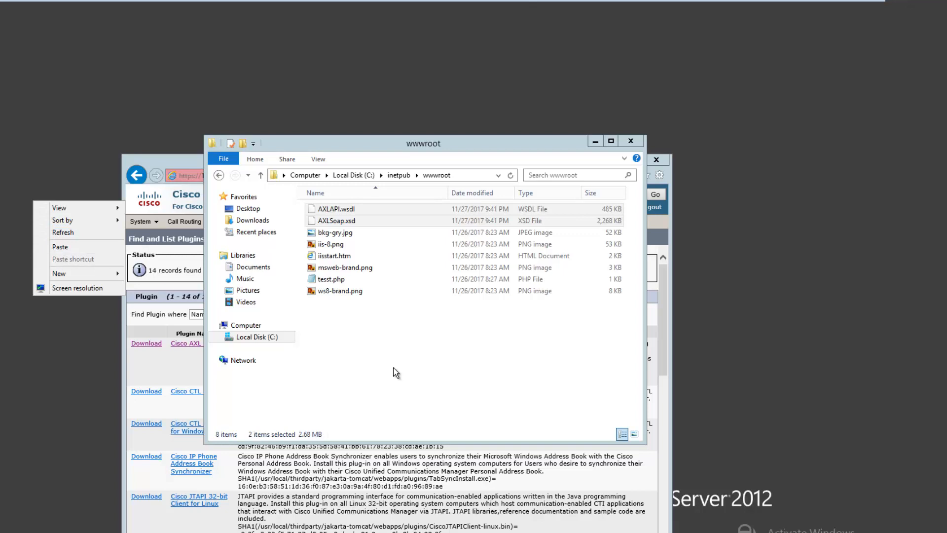
pyautogui.click(79, 246)
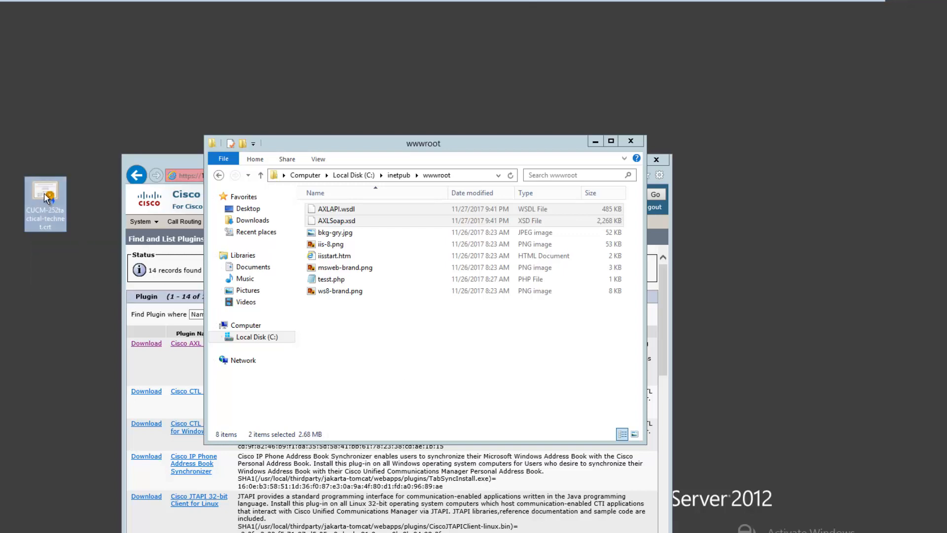
pyautogui.moveTo(46, 200); pyautogui.dragTo(401, 376)
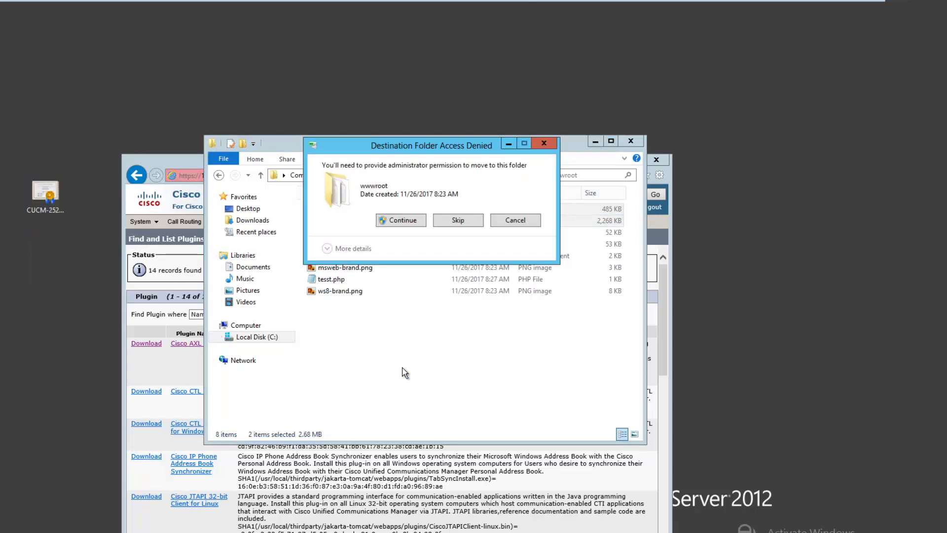
pyautogui.click(401, 221)
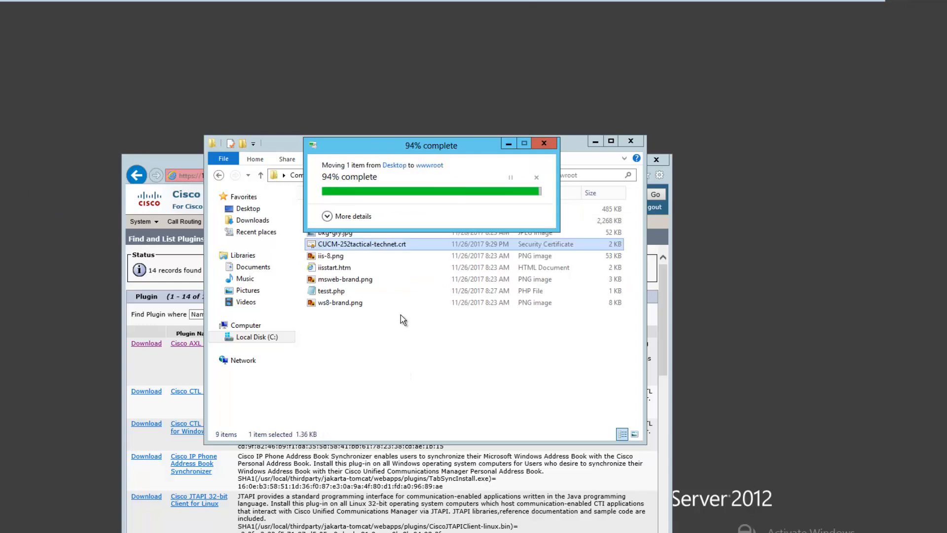
# Step: Install the certificate for Local Machine into Trusted Root Certification Authorities
pyautogui.rightClick(386, 244)
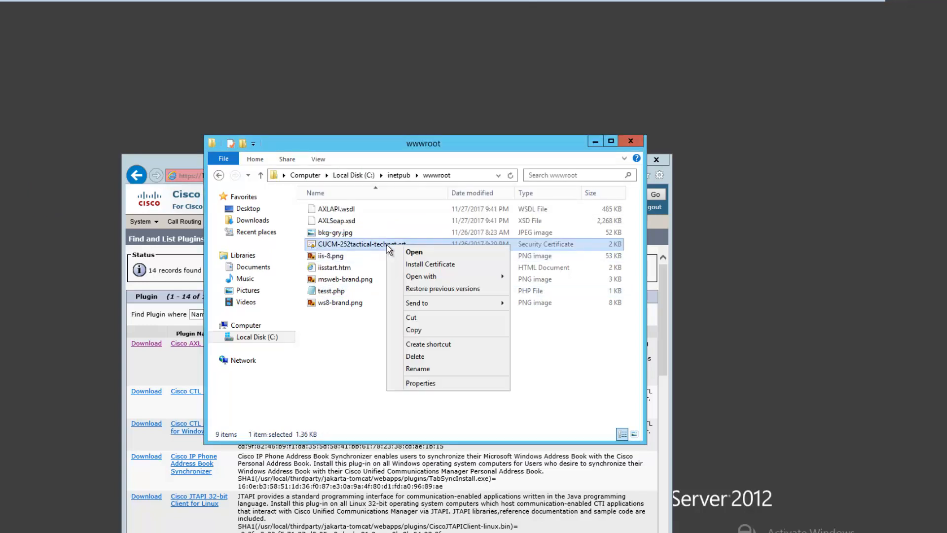
pyautogui.click(422, 266)
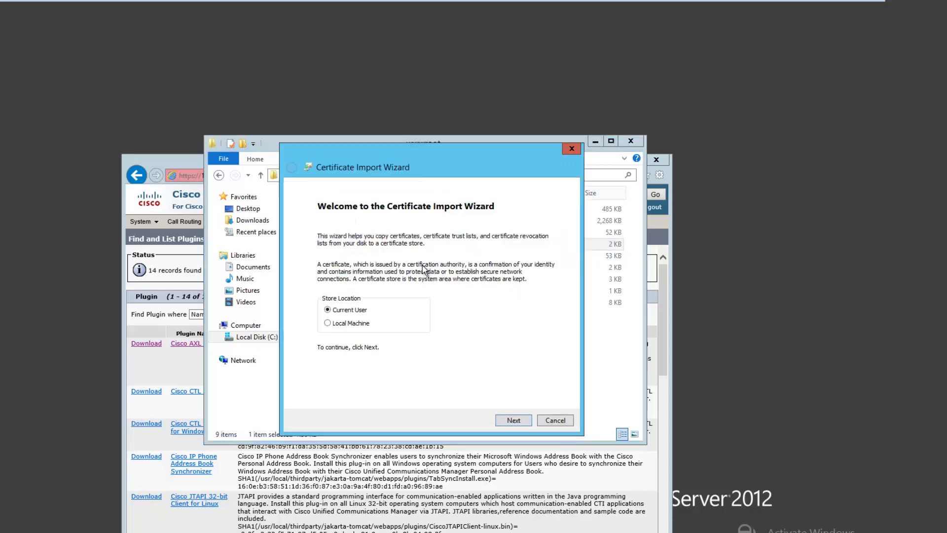
pyautogui.click(360, 324)
pyautogui.click(510, 420)
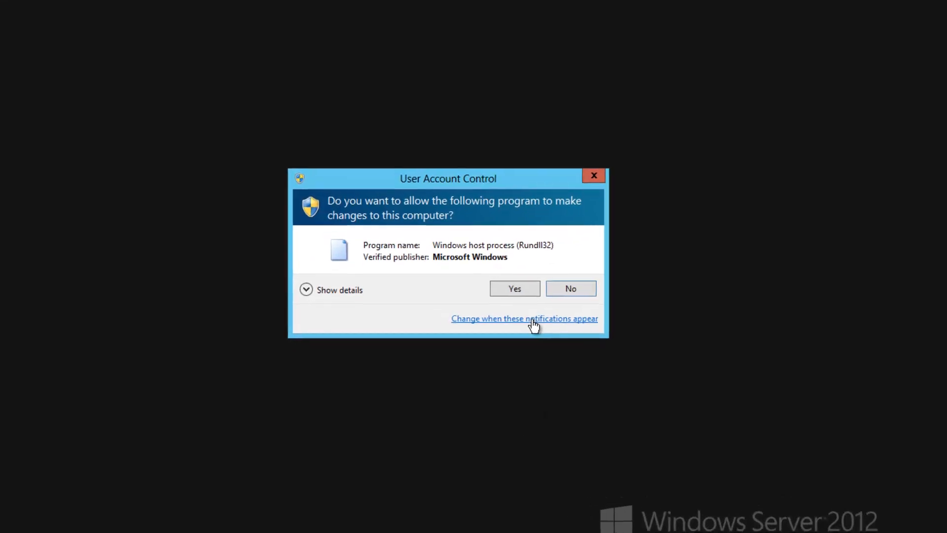
pyautogui.click(522, 286)
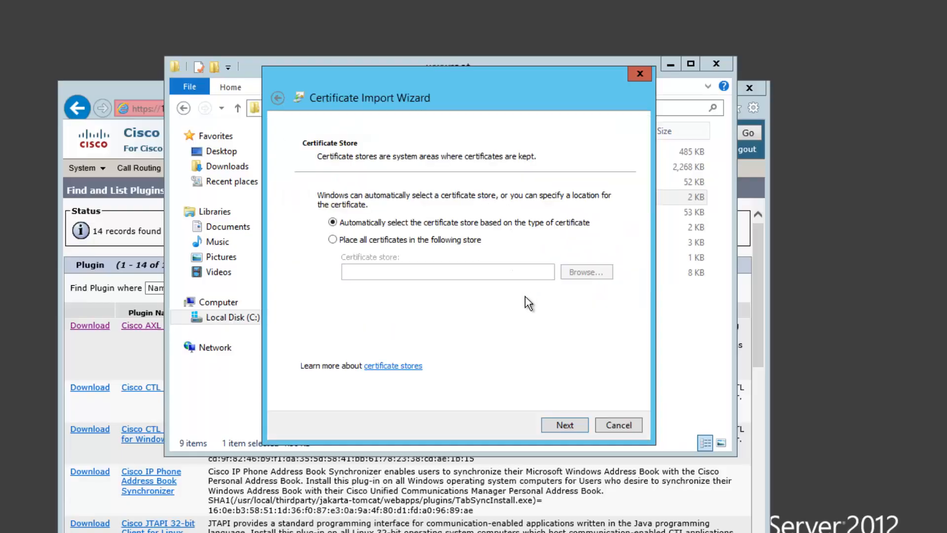
pyautogui.click(386, 241)
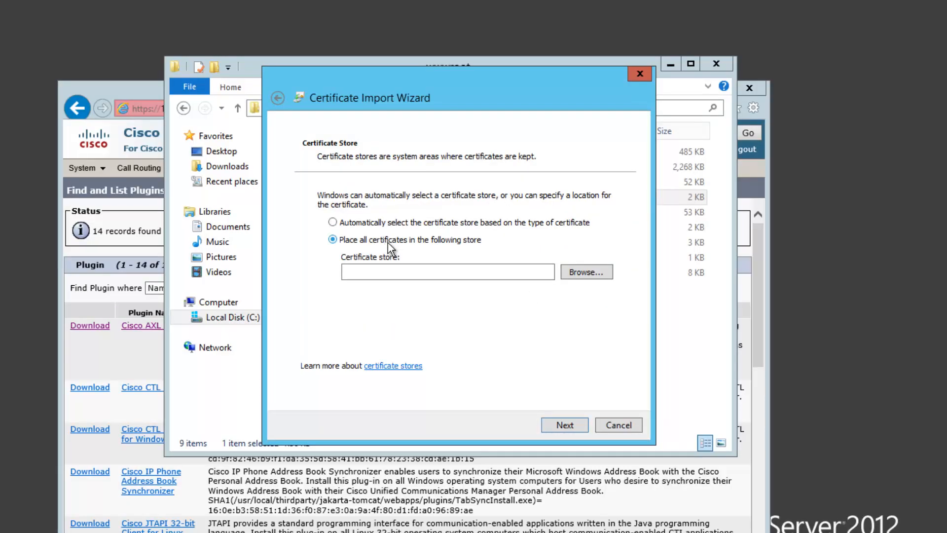
pyautogui.click(597, 277)
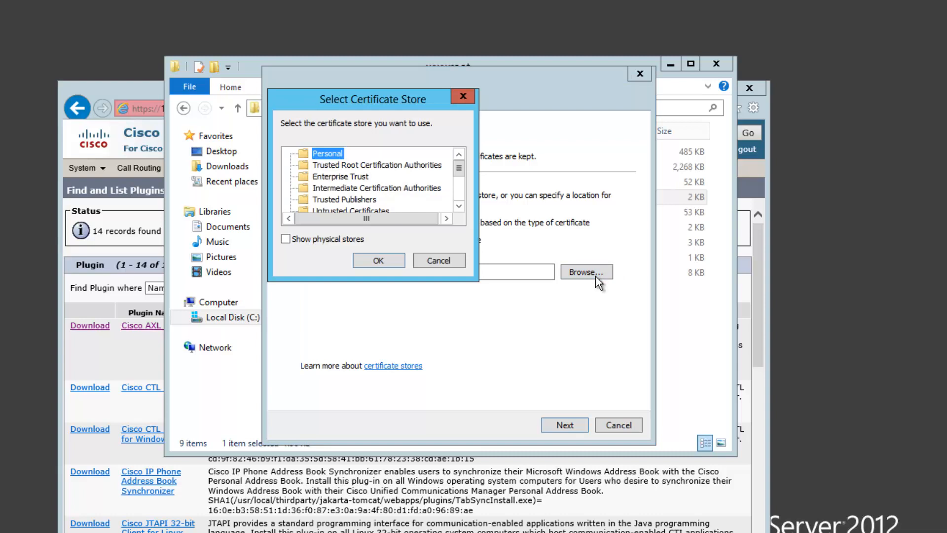
pyautogui.click(395, 167)
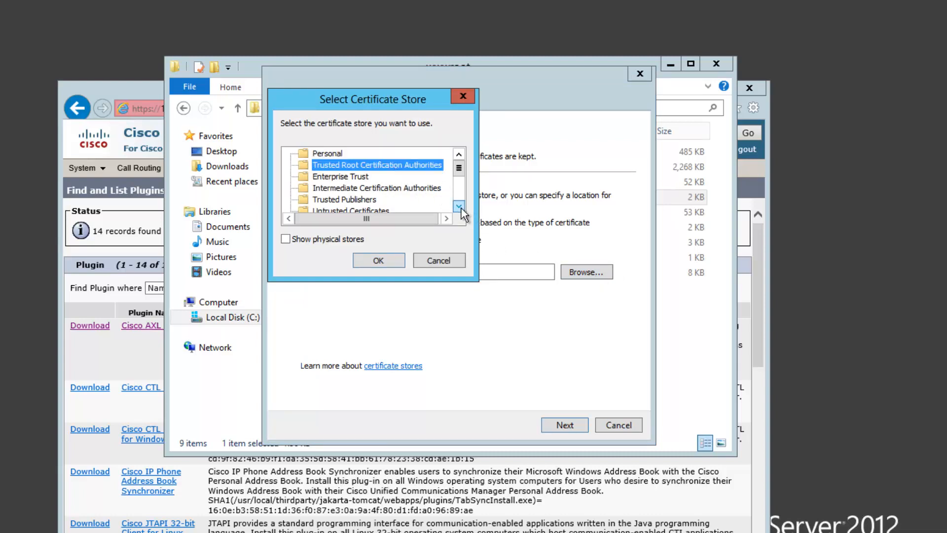
pyautogui.click(391, 259)
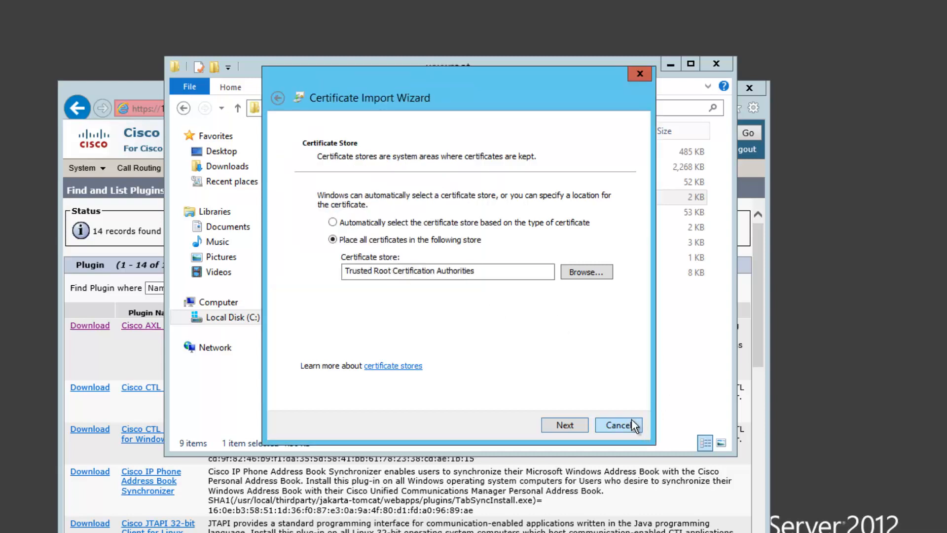
pyautogui.click(573, 430)
pyautogui.click(573, 430)
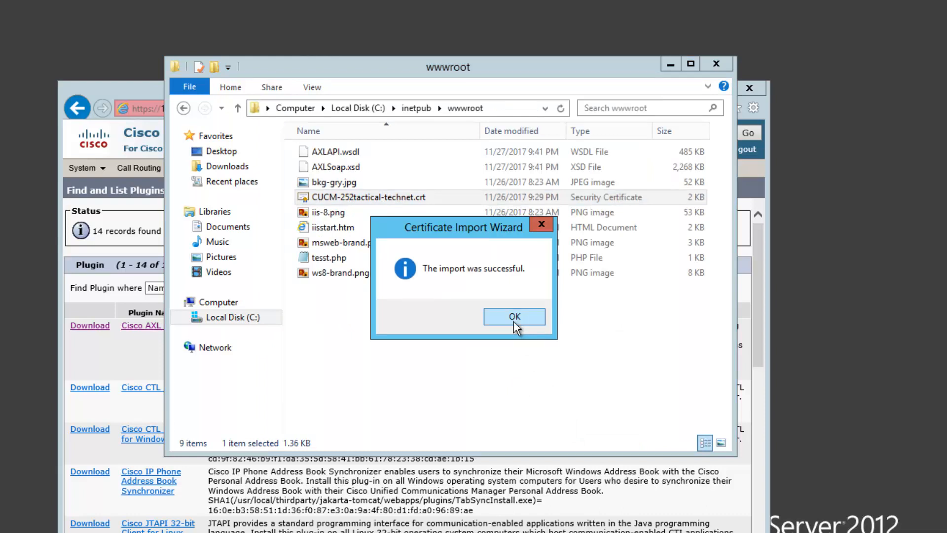
pyautogui.click(514, 319)
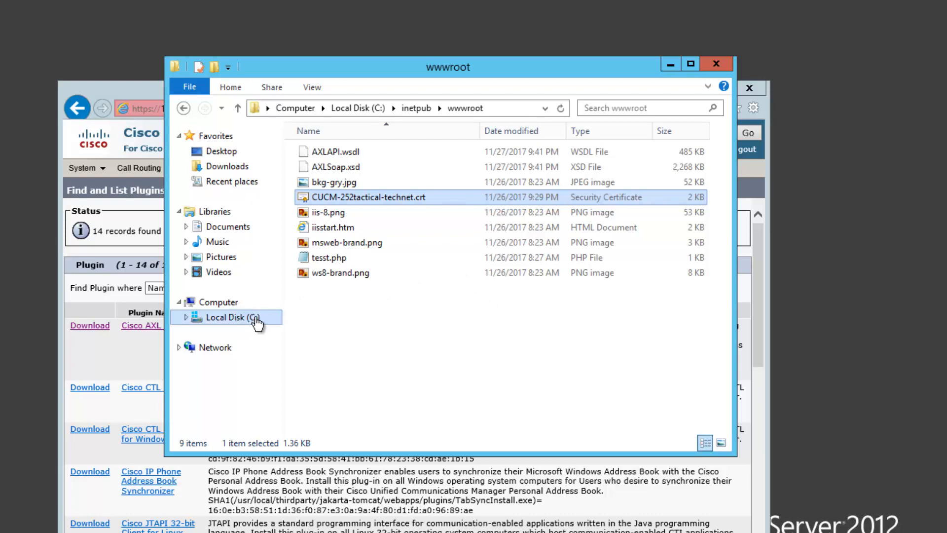
# Step: Browse to C:\Program Files\php and bring up the actions for php.ini
pyautogui.click(254, 320)
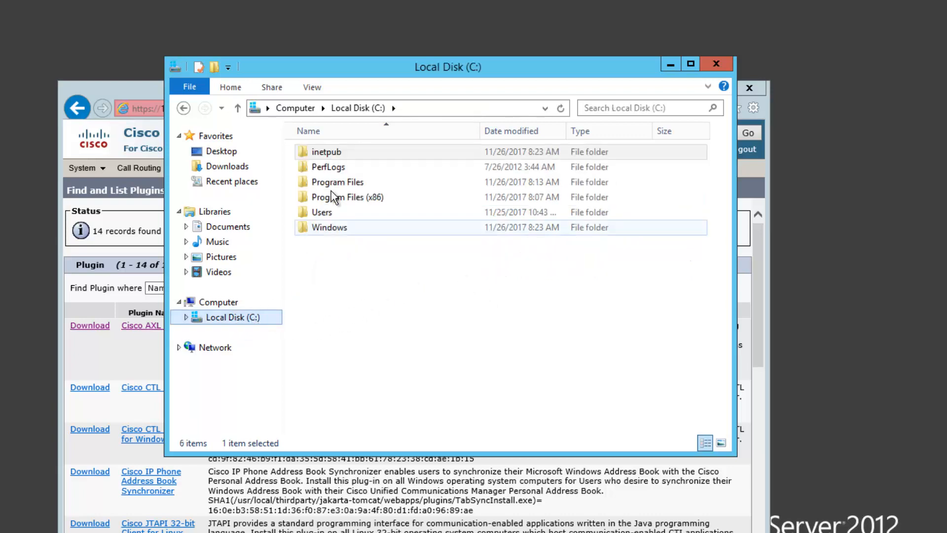
pyautogui.doubleClick(337, 183)
pyautogui.doubleClick(331, 185)
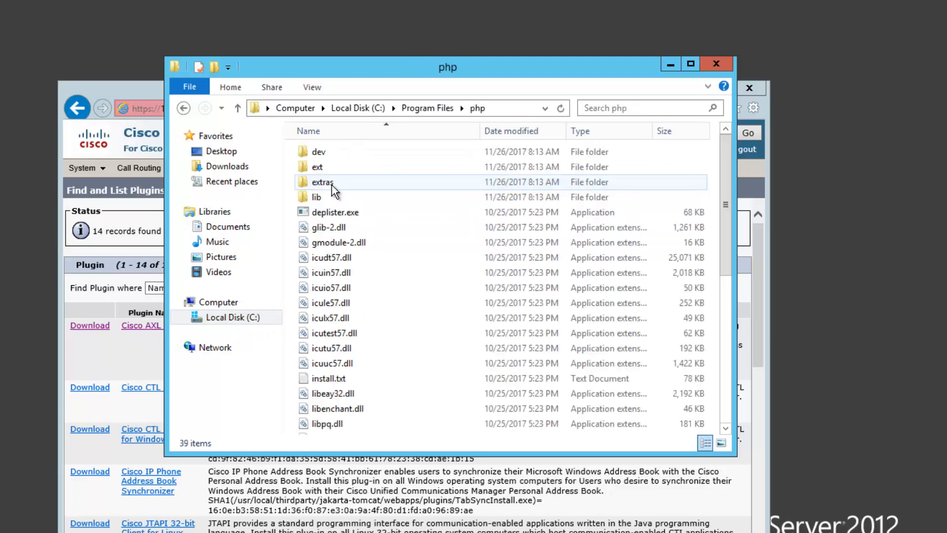
pyautogui.click(336, 288)
pyautogui.scroll(-6, 338, 320)
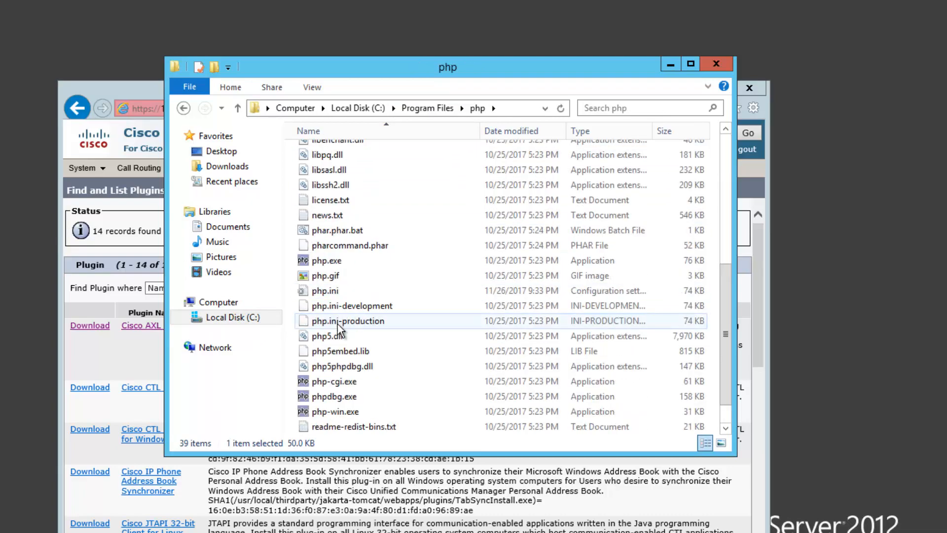
pyautogui.rightClick(325, 294)
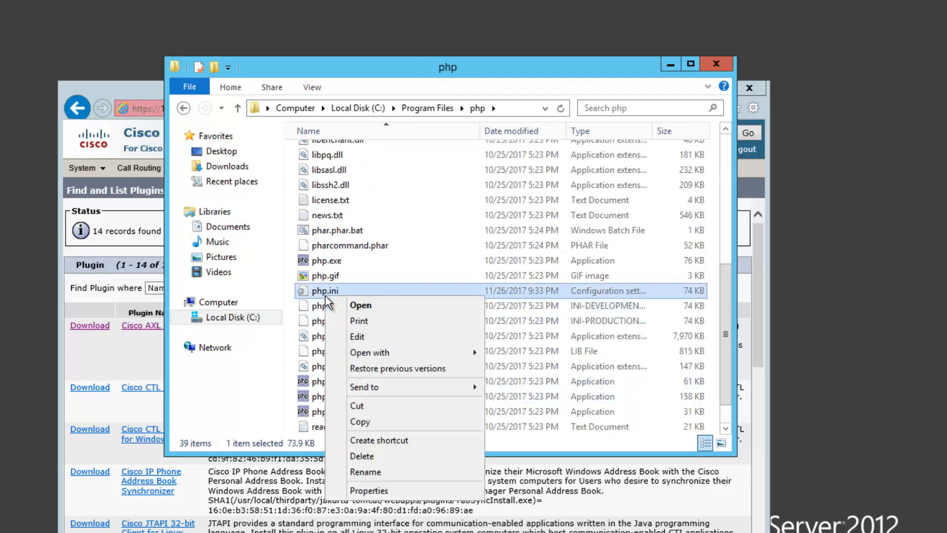
# Step: Check php.ini's openssl.cafile points to C:\inetpub\wwwroot\CUCM-252tactical-technet.crt, then close it
pyautogui.click(378, 336)
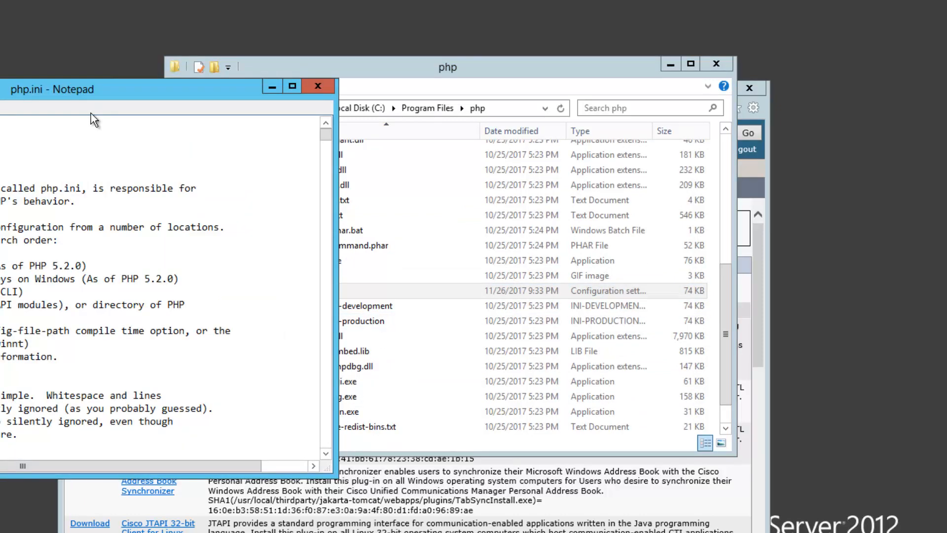
pyautogui.moveTo(90, 94); pyautogui.dragTo(394, 93)
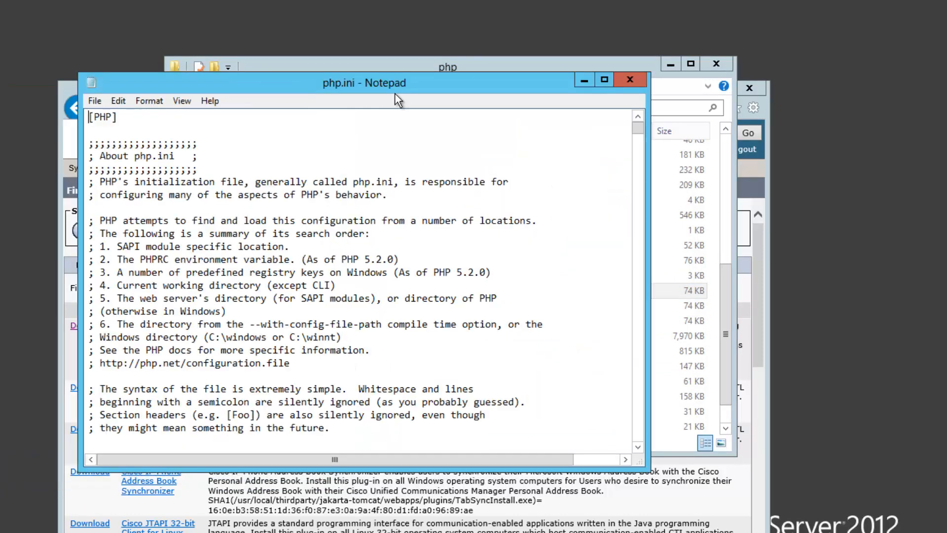
pyautogui.hotkey('ctrl', 'f')
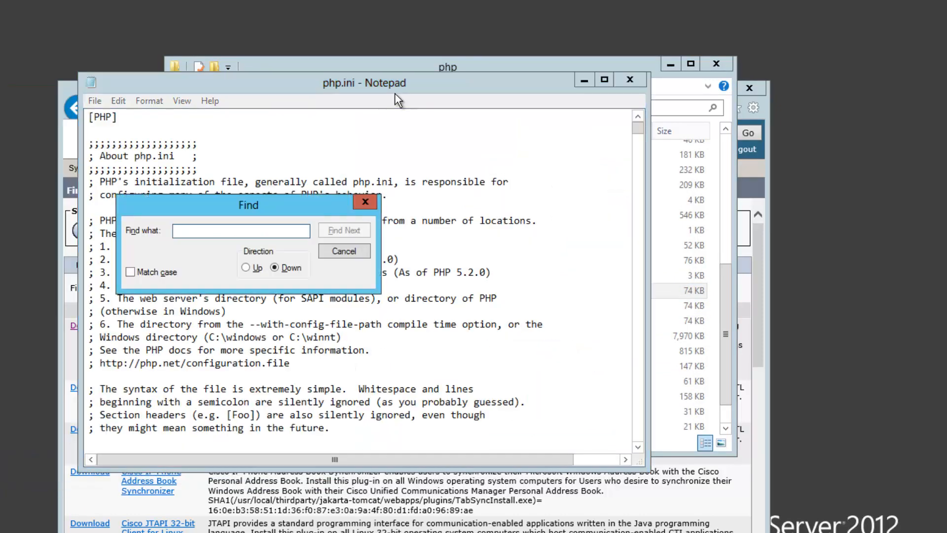
pyautogui.write('openss')
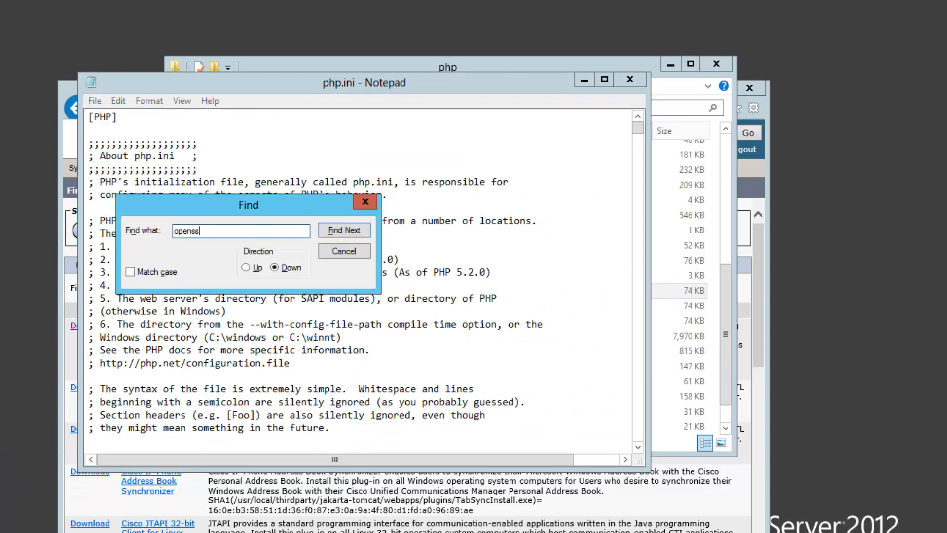
pyautogui.write('l.cafile')
pyautogui.press('Return')
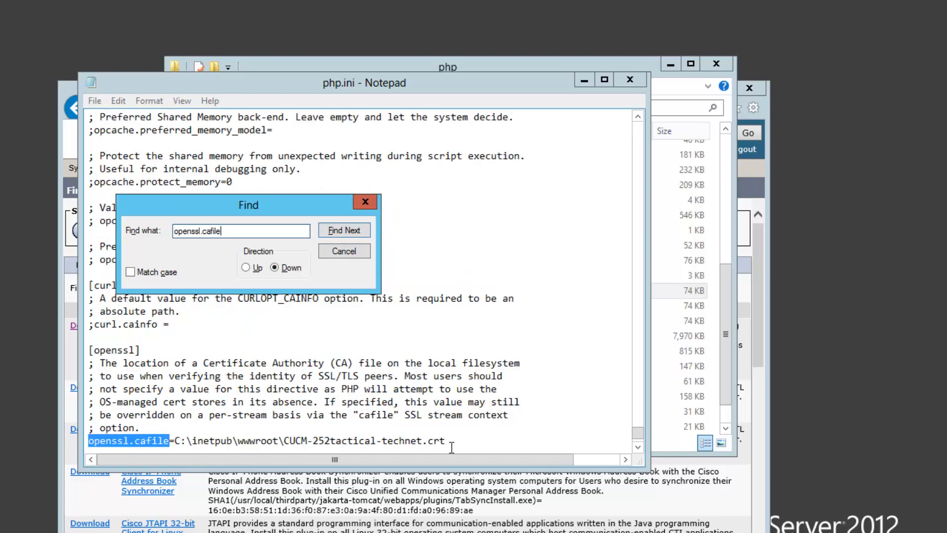
pyautogui.moveTo(451, 441); pyautogui.dragTo(175, 441)
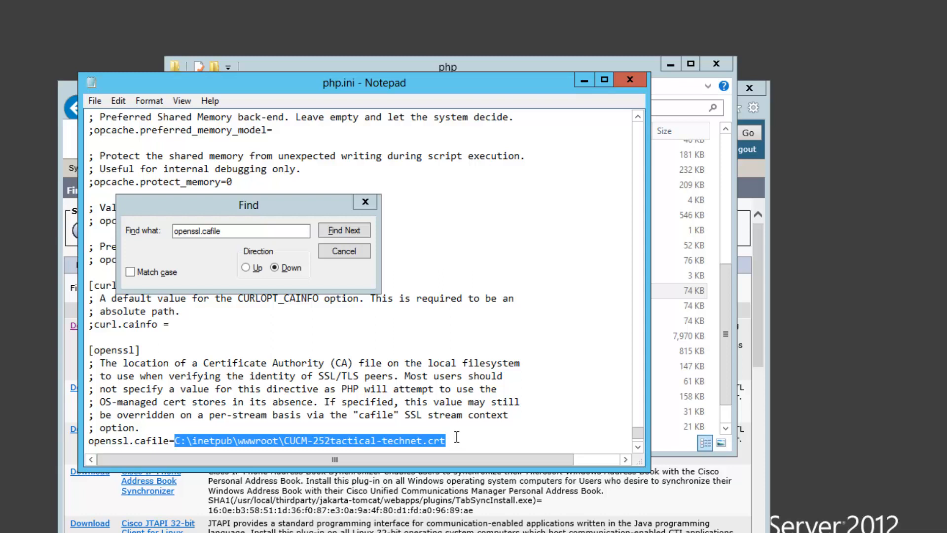
pyautogui.click(365, 254)
pyautogui.click(635, 78)
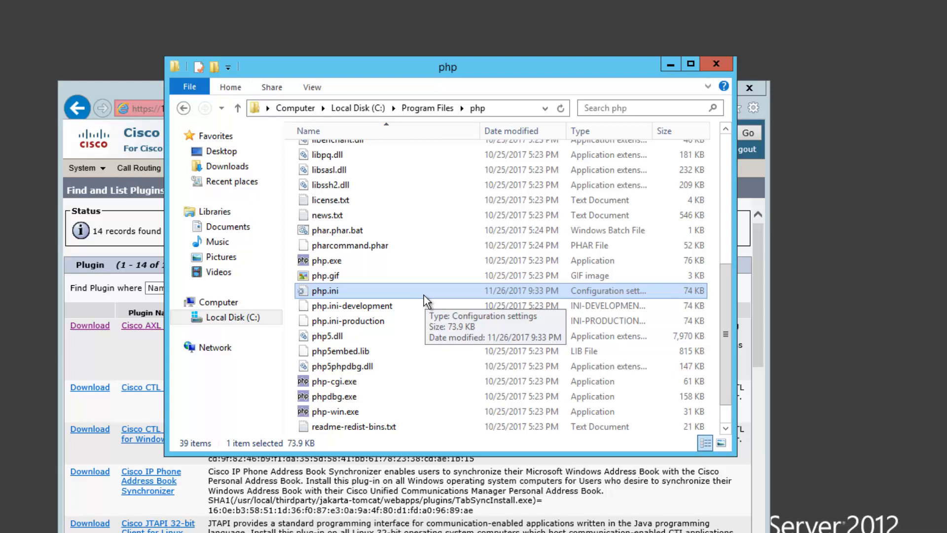
# Step: Navigate to C:\Windows\System32\Drivers\etc
pyautogui.click(240, 322)
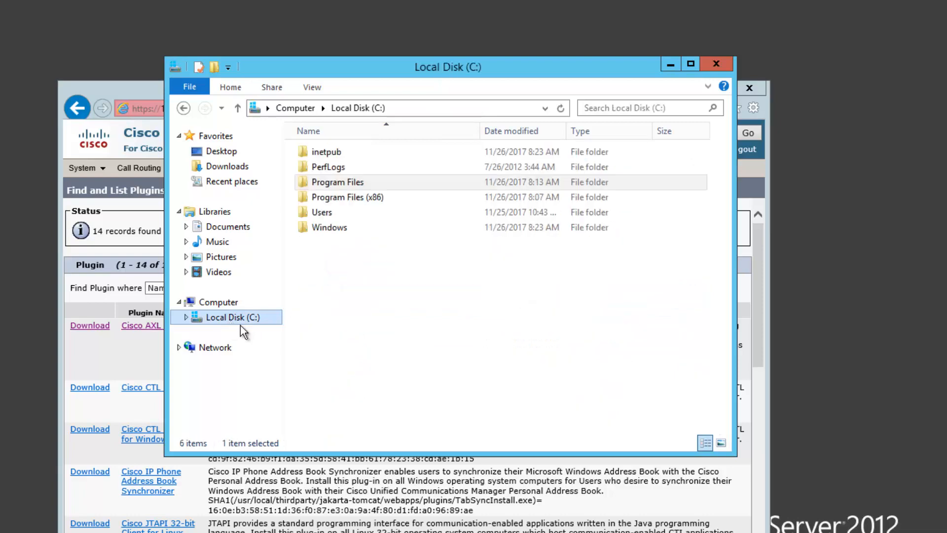
pyautogui.doubleClick(321, 228)
pyautogui.click(323, 231)
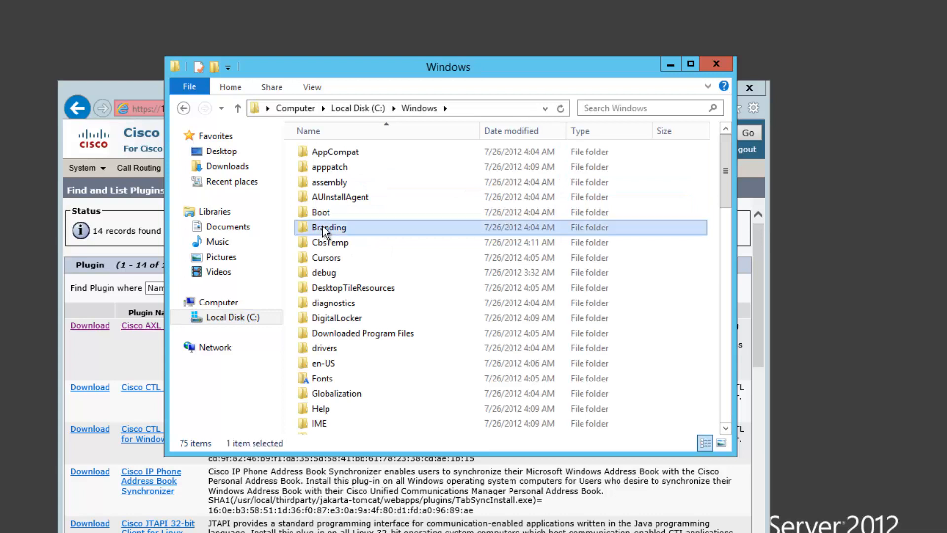
pyautogui.write('sys')
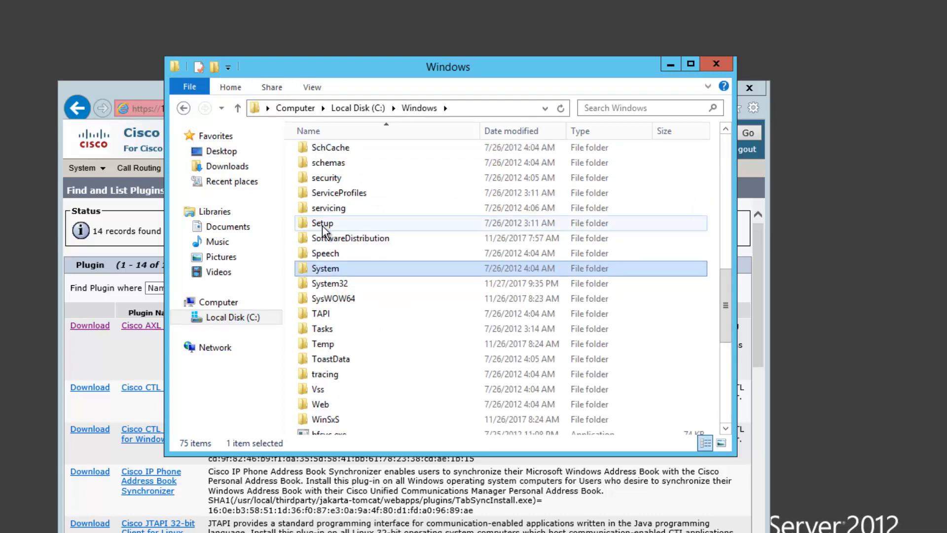
pyautogui.press('Down')
pyautogui.press('Return')
pyautogui.click(323, 228)
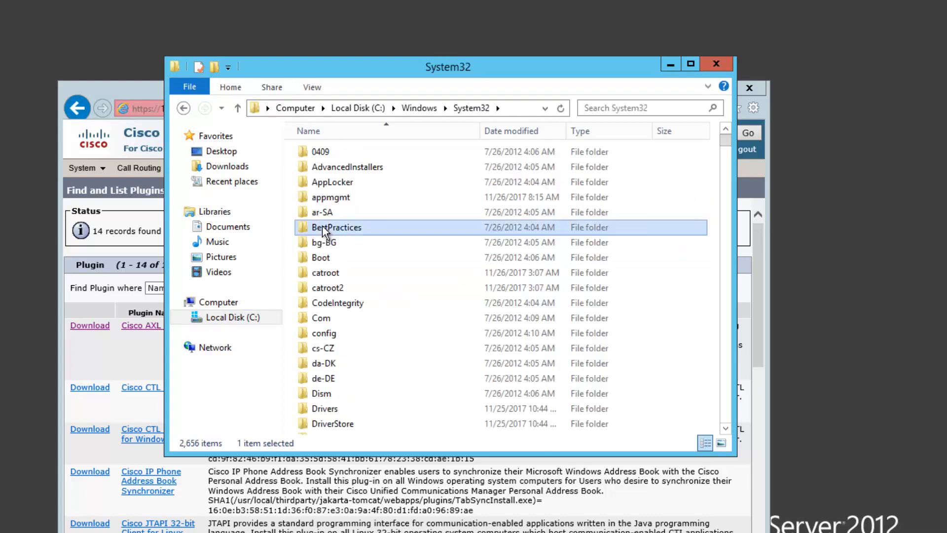
pyautogui.write('dr')
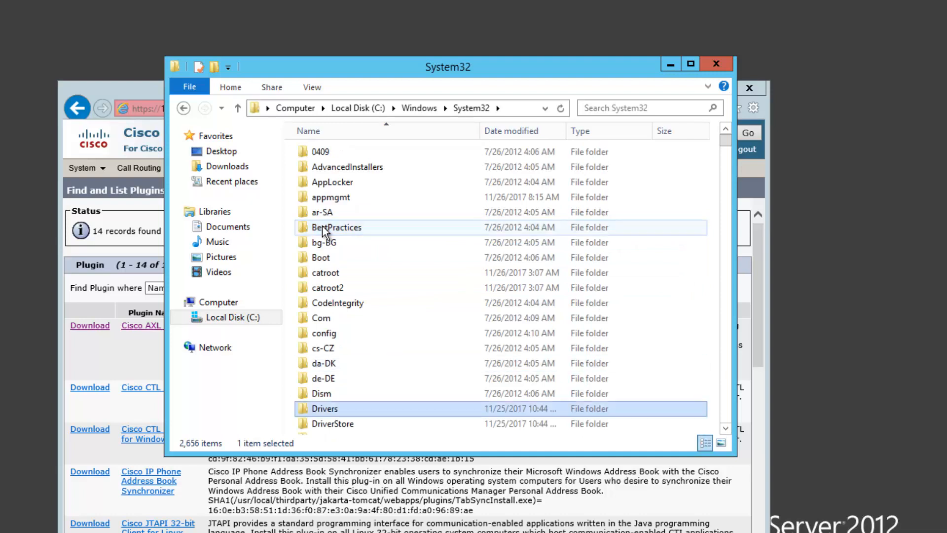
pyautogui.press('Return')
pyautogui.write('etc')
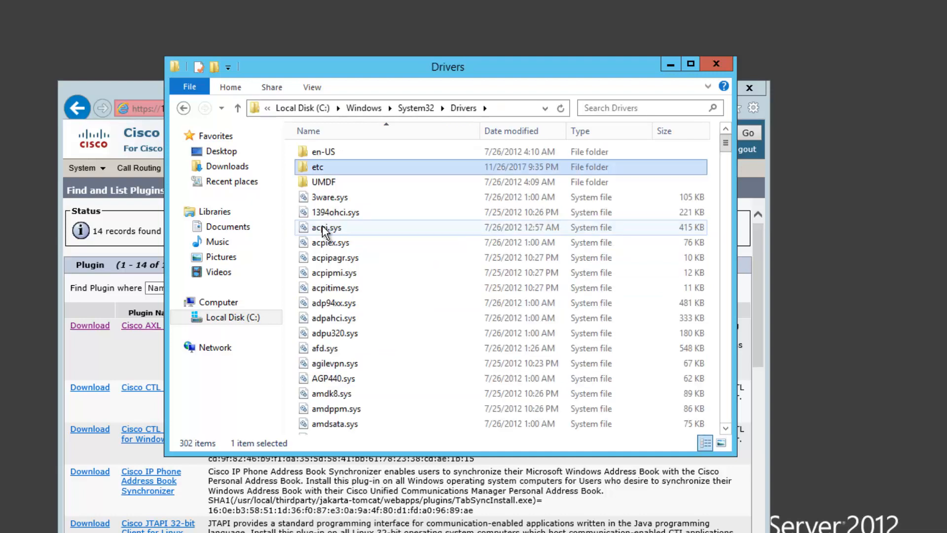
pyautogui.press('Return')
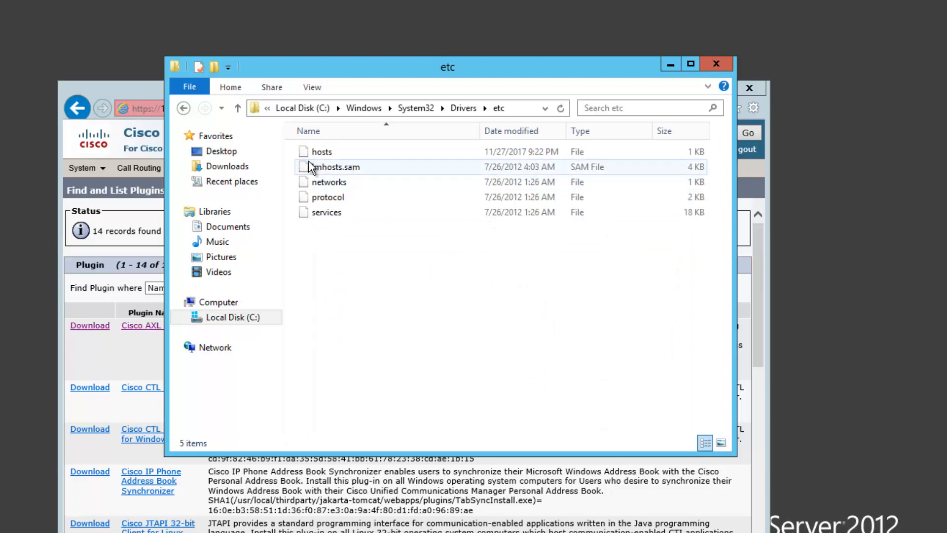
# Step: Open the hosts file in Notepad with the cursor on the empty last line
pyautogui.rightClick(320, 154)
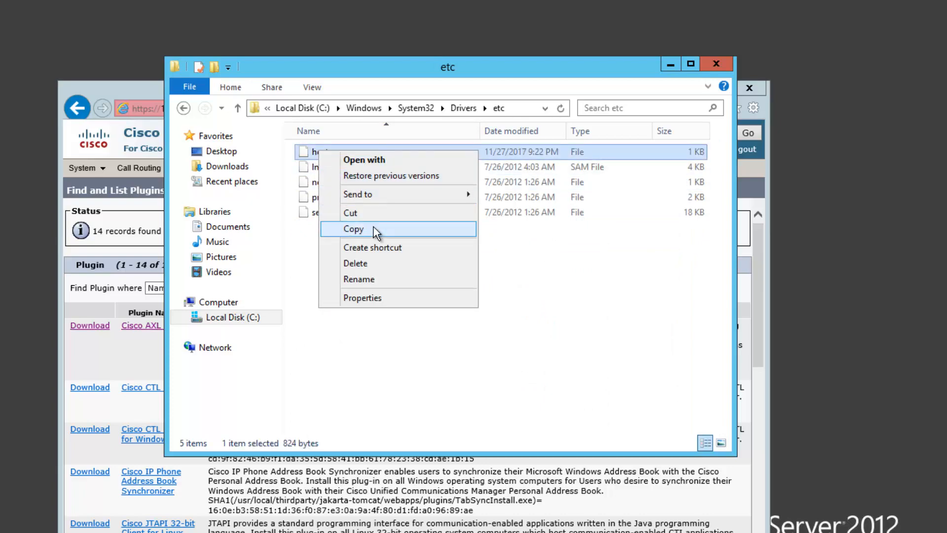
pyautogui.click(363, 162)
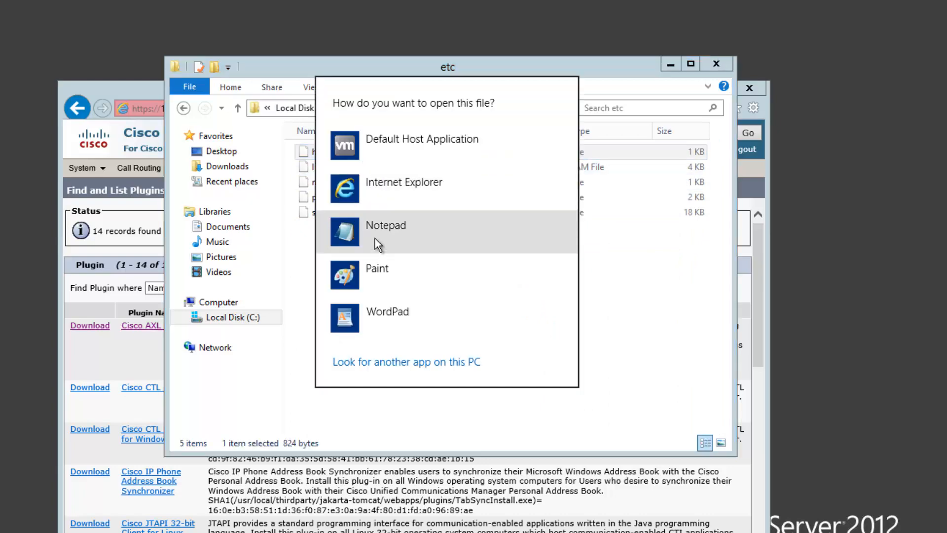
pyautogui.click(375, 237)
pyautogui.click(212, 400)
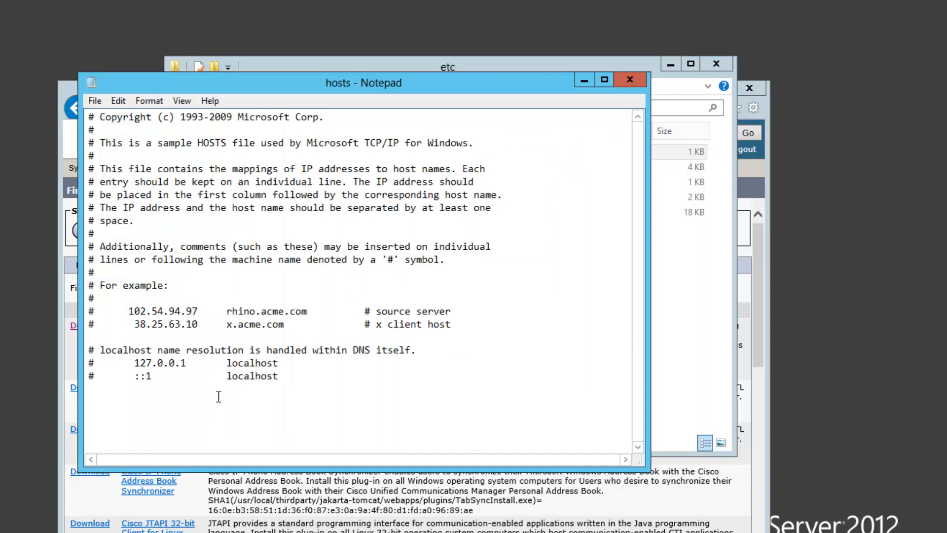
# Step: Type 192.168.2.252 in hosts and copy the certificate's file name from wwwroot
pyautogui.write('192.168.2.252')
pyautogui.moveTo(327, 86); pyautogui.dragTo(69, 168)
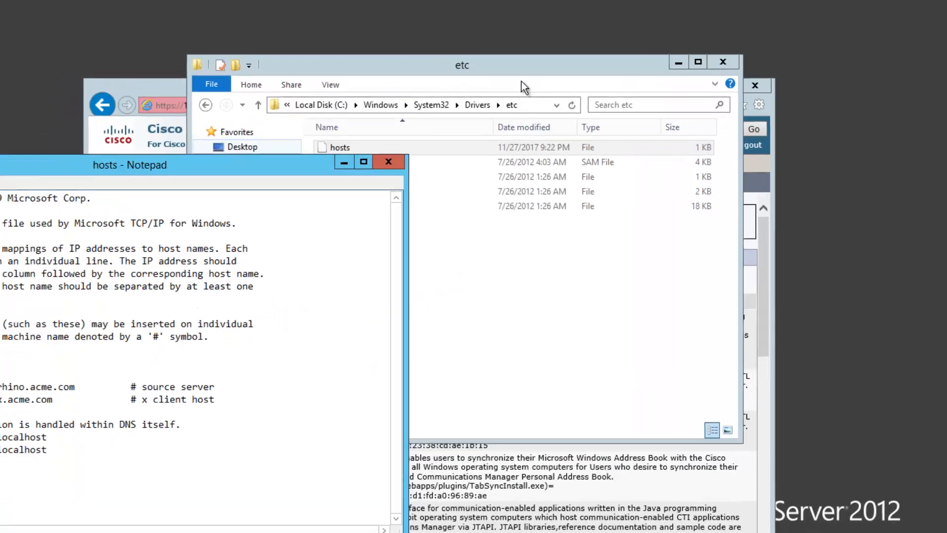
pyautogui.click(505, 70)
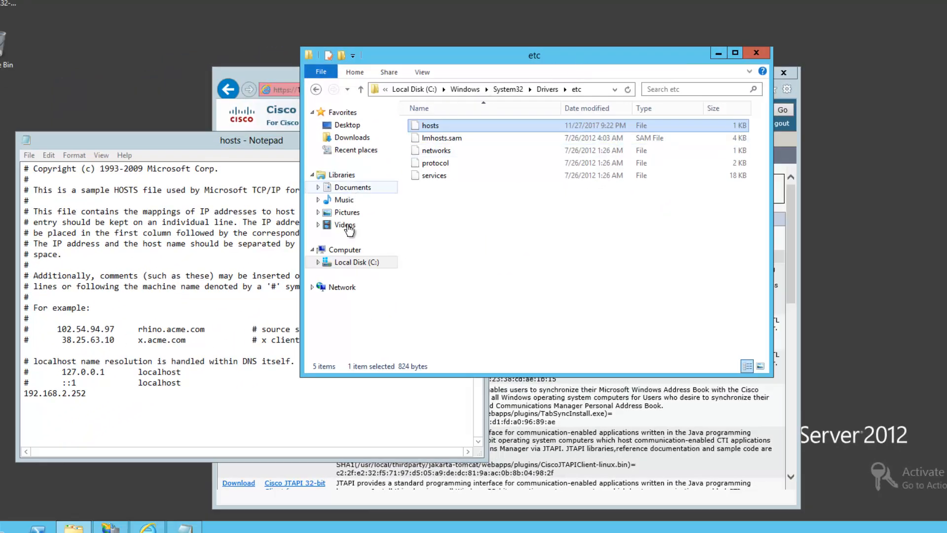
pyautogui.click(363, 262)
pyautogui.doubleClick(455, 127)
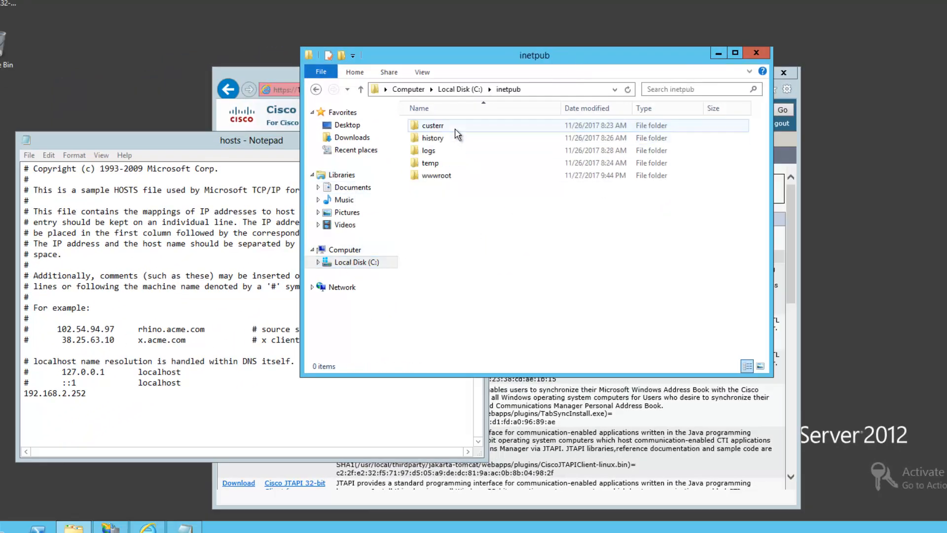
pyautogui.doubleClick(445, 177)
pyautogui.click(466, 165)
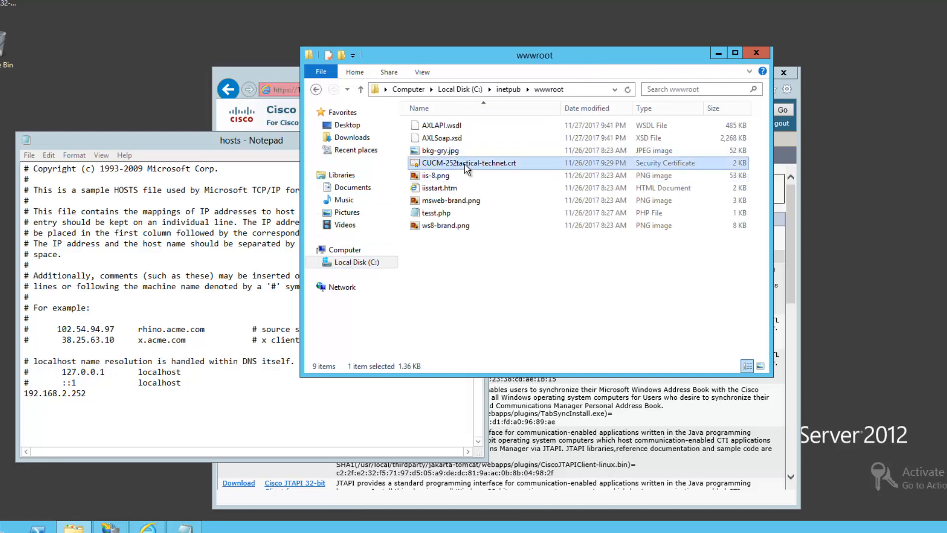
pyautogui.click(466, 166)
pyautogui.hotkey('ctrl', 'c')
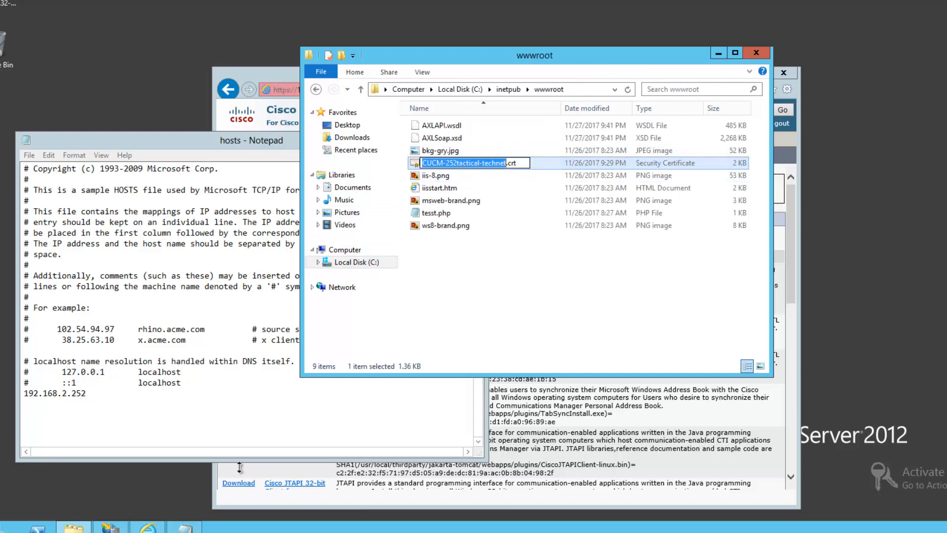
# Step: Paste and edit the name into CUCM-252.tactical-tech.net after the IP, then save and close hosts
pyautogui.click(234, 411)
pyautogui.hotkey('ctrl', 'v')
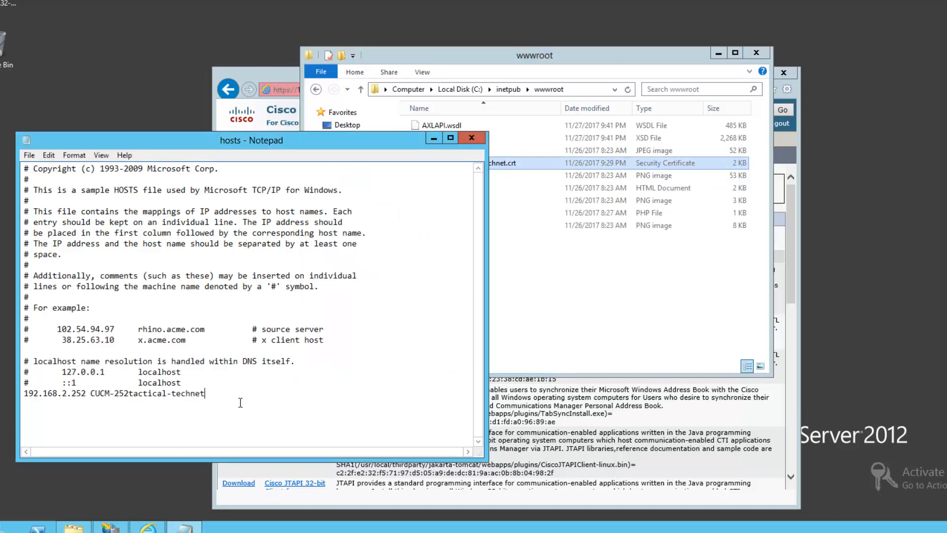
pyautogui.press('Left')
pyautogui.press('Left')
pyautogui.press('Left')
pyautogui.press('Left')
pyautogui.press('Left')
pyautogui.press('Left')
pyautogui.press('Left')
pyautogui.press('Left')
pyautogui.press('Left')
pyautogui.press('Left')
pyautogui.press('Left')
pyautogui.press('Left')
pyautogui.press('Left')
pyautogui.press('Left')
pyautogui.press('Left')
pyautogui.press('Left')
pyautogui.write('.')
pyautogui.click(195, 394)
pyautogui.write('.')
pyautogui.press('End')
pyautogui.click(29, 155)
pyautogui.click(49, 196)
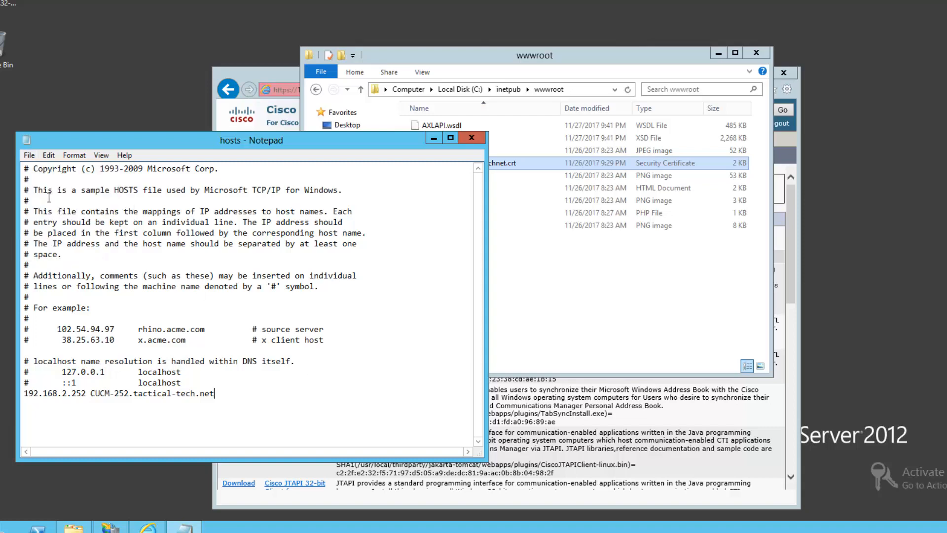
pyautogui.click(477, 140)
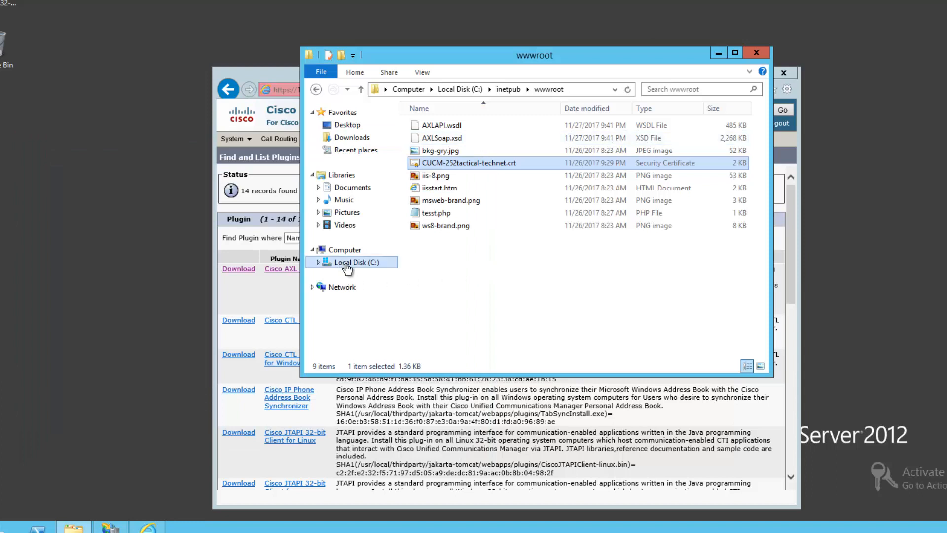
# Step: Browse from the C: drive root into inetpub\wwwroot and paste DPD.php into its file list
pyautogui.click(348, 89)
pyautogui.click(344, 153)
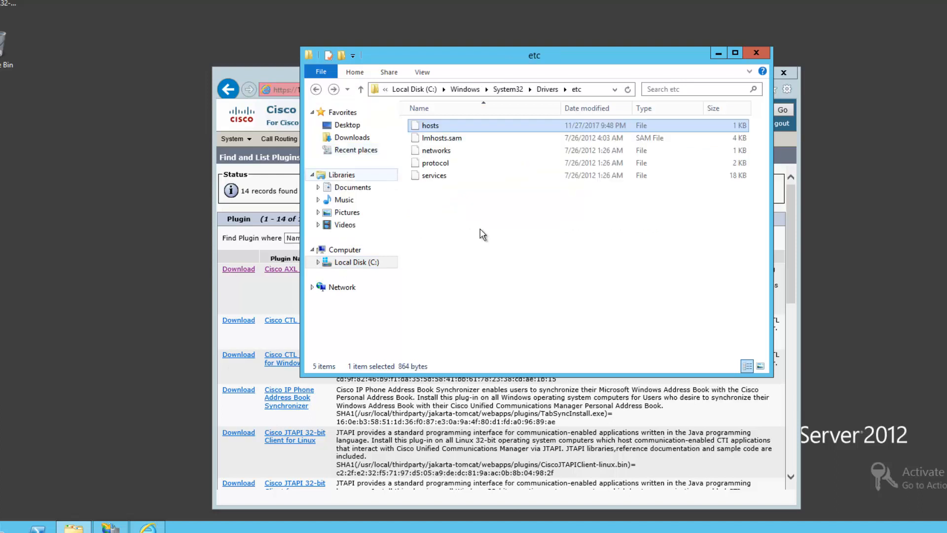
pyautogui.click(340, 265)
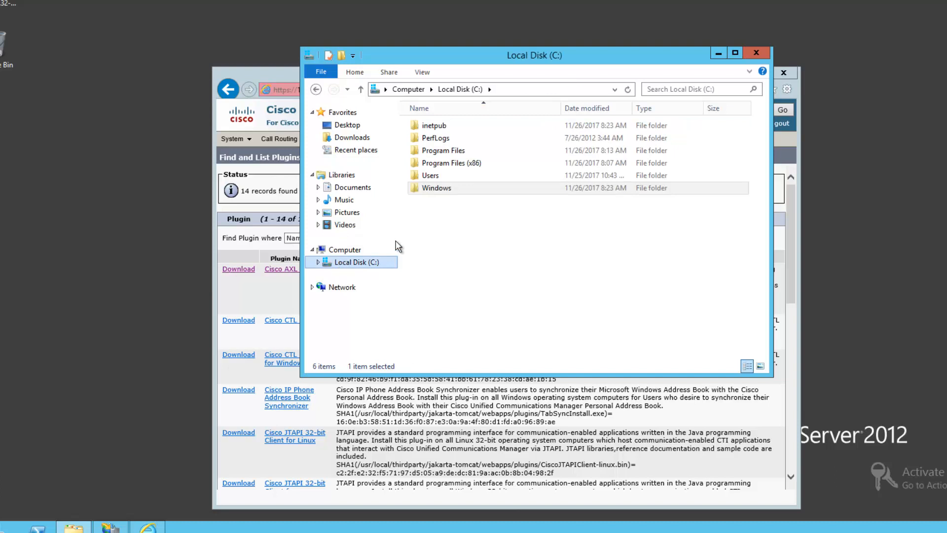
pyautogui.doubleClick(443, 126)
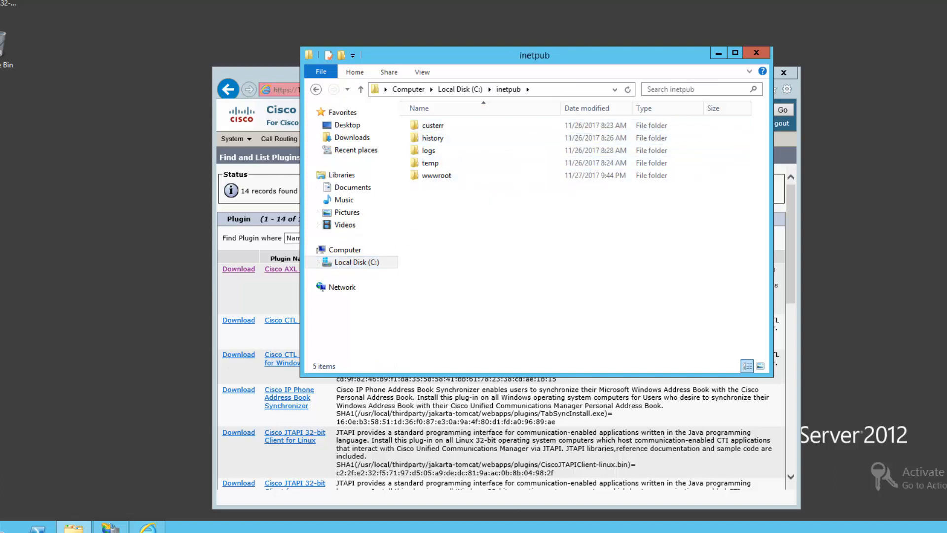
pyautogui.doubleClick(436, 176)
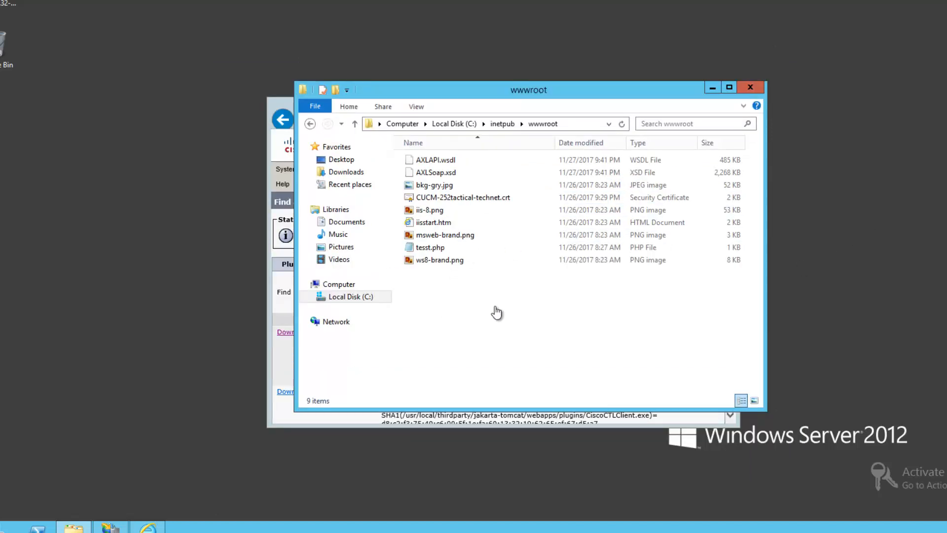
pyautogui.rightClick(459, 301)
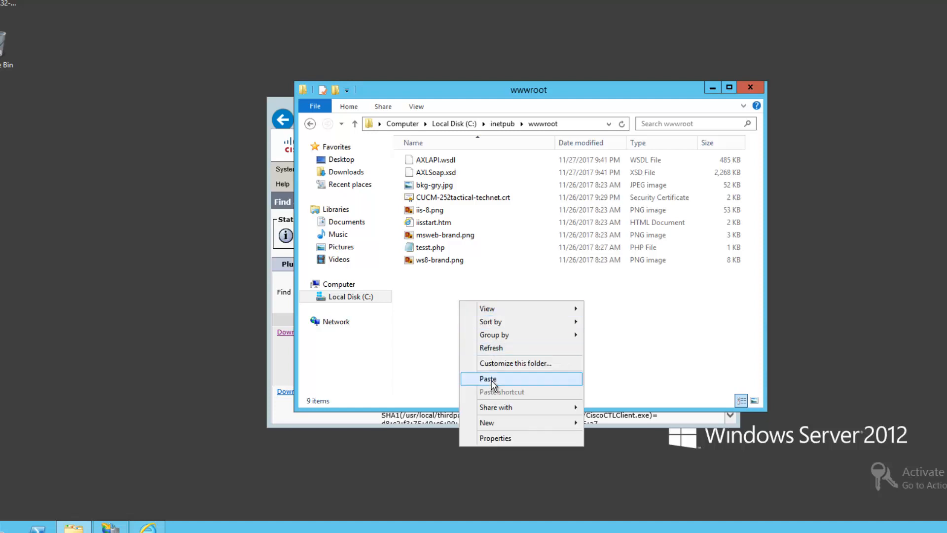